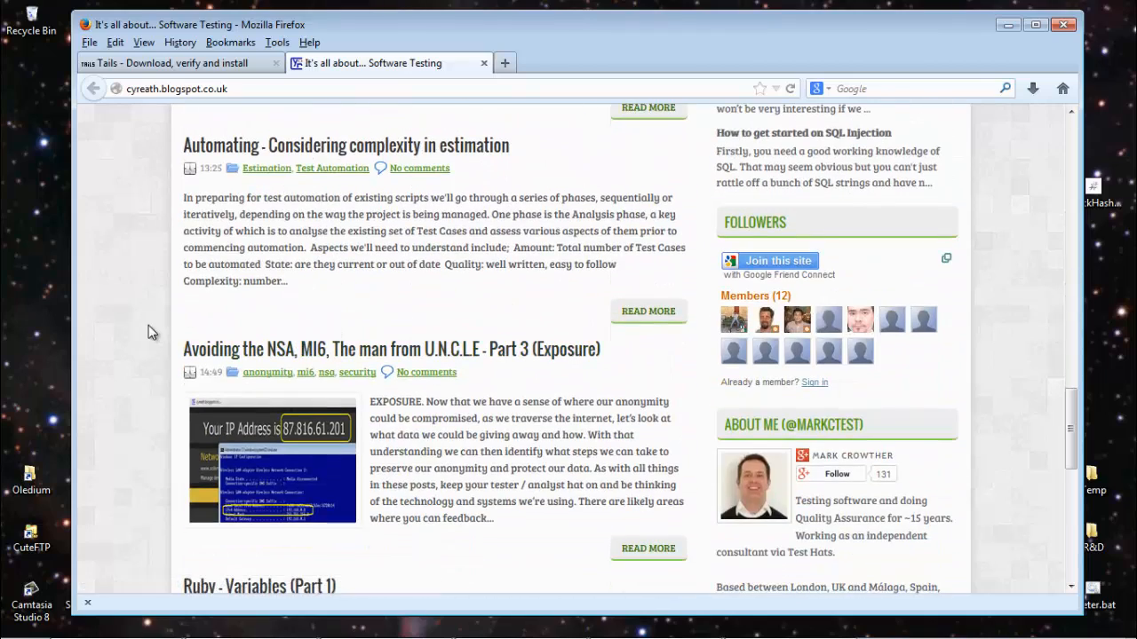
scroll(148, 329, down, 4)
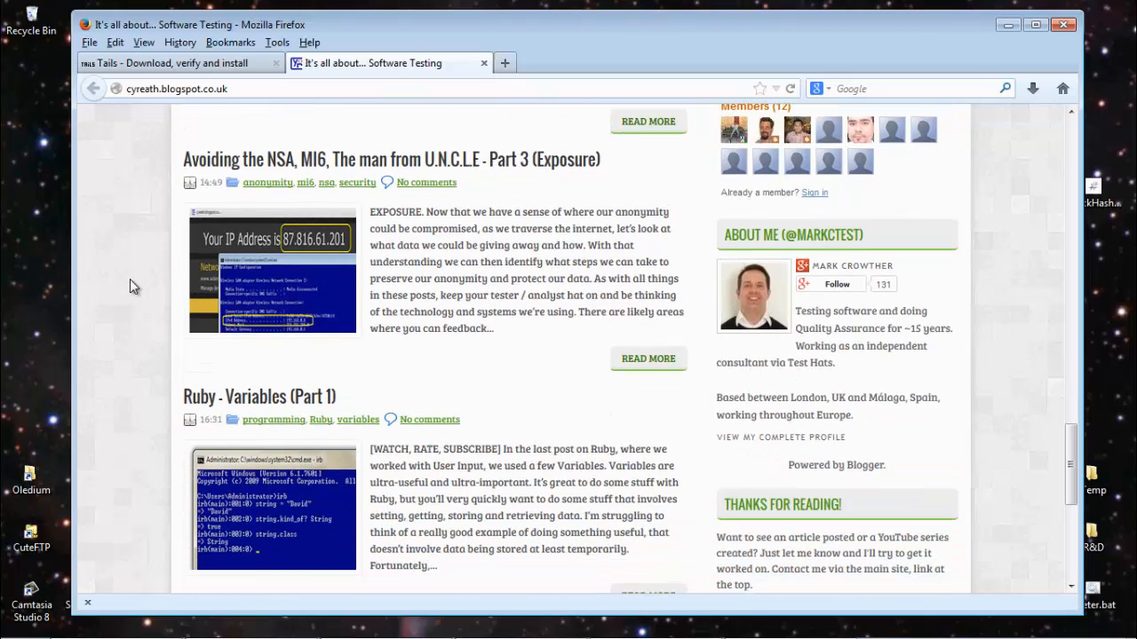
scroll(130, 278, down, 2)
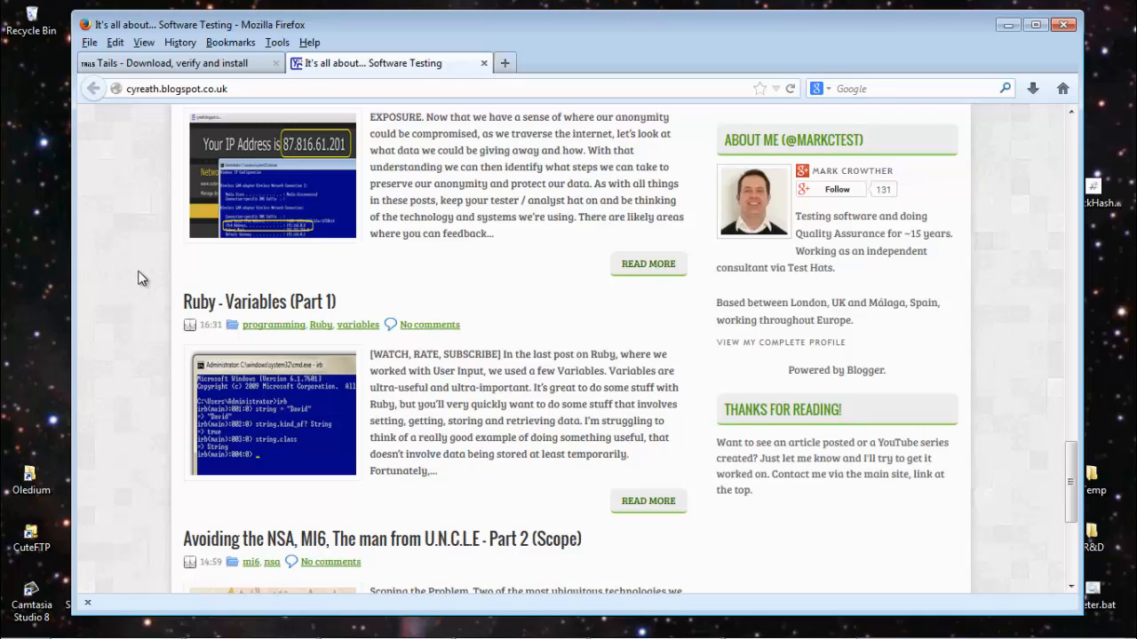
scroll(128, 280, up, 2)
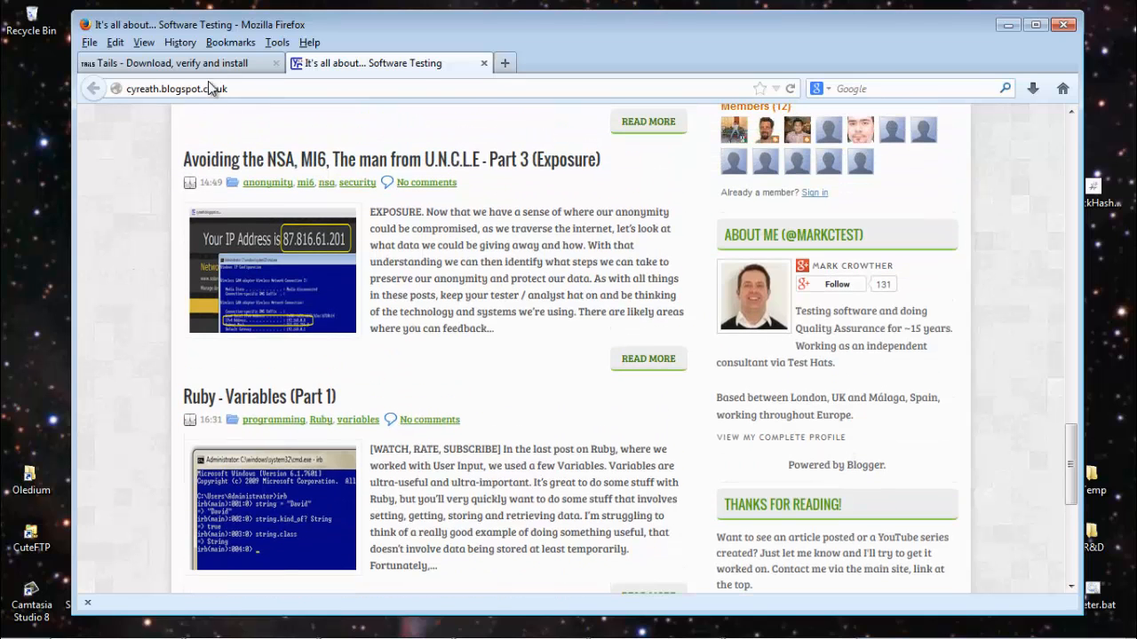
- Examine the Tails page's verification instructions for the version 0.22.1 hash, the checksum entry and the SHA256 hash type
click(192, 64)
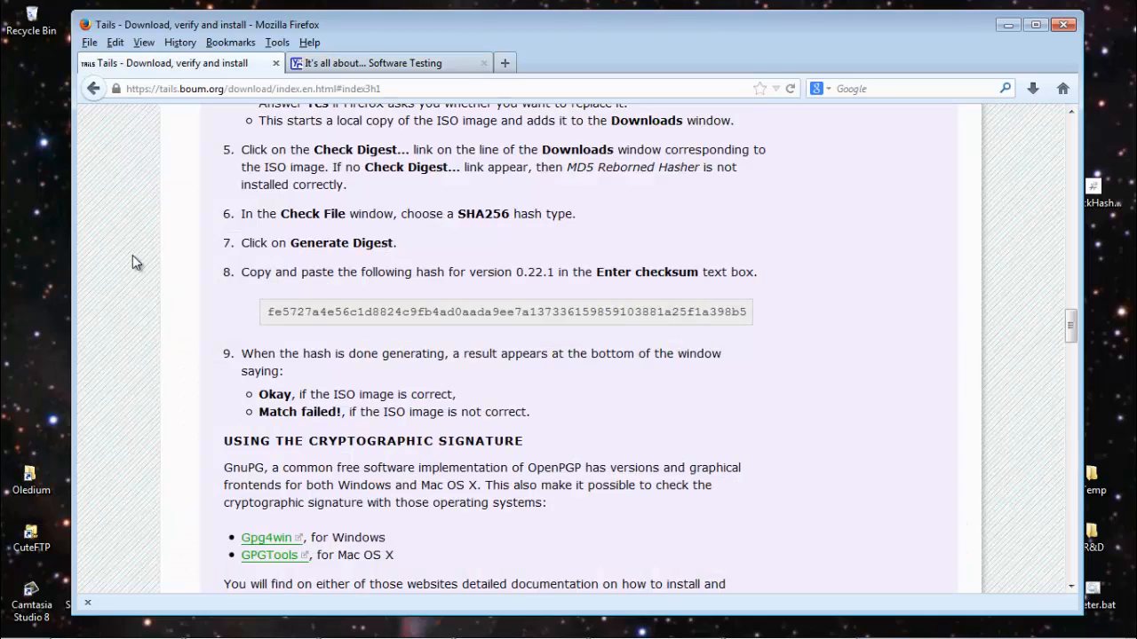
drag(270, 312, 755, 318)
click(229, 328)
drag(363, 272, 555, 272)
click(501, 271)
click(593, 269)
drag(634, 272, 698, 272)
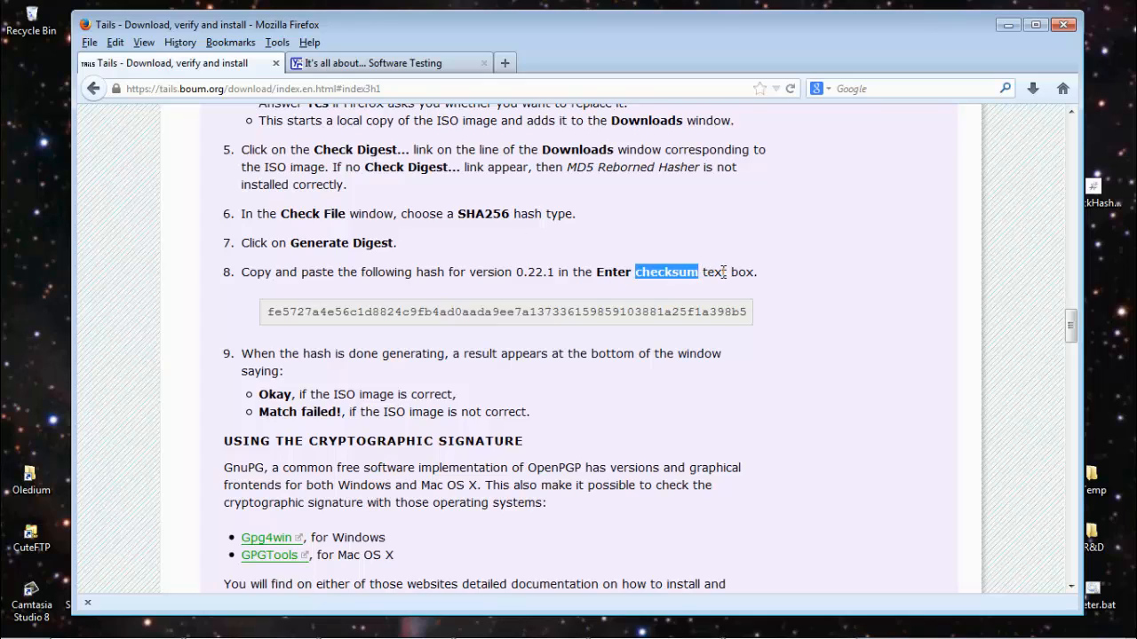
click(723, 272)
drag(753, 318, 268, 311)
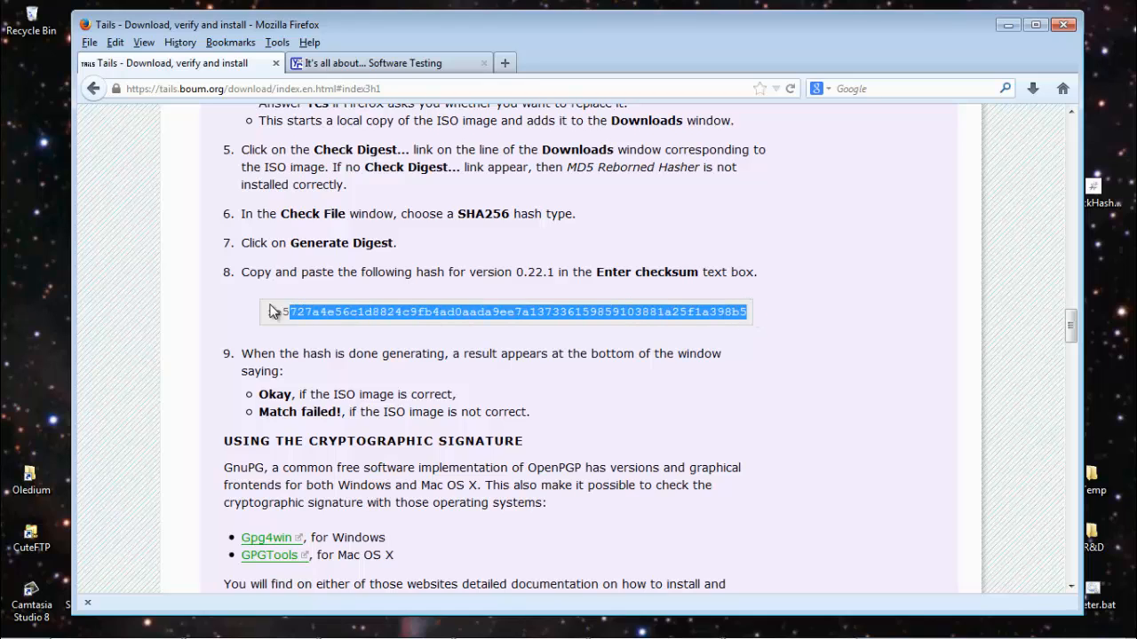
click(479, 223)
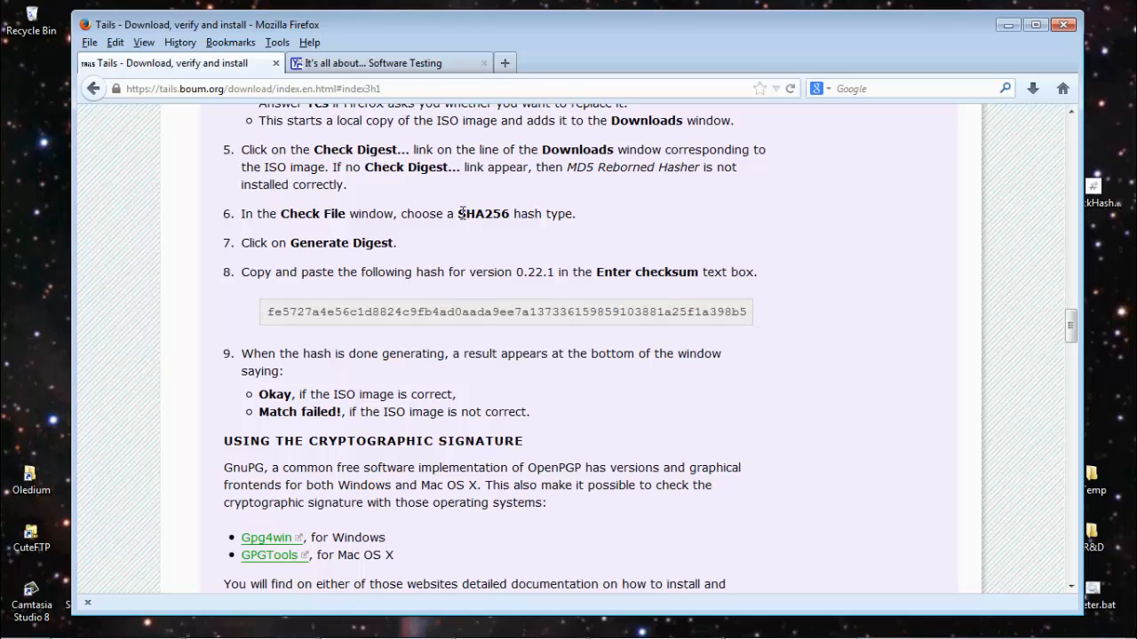
drag(460, 213, 538, 214)
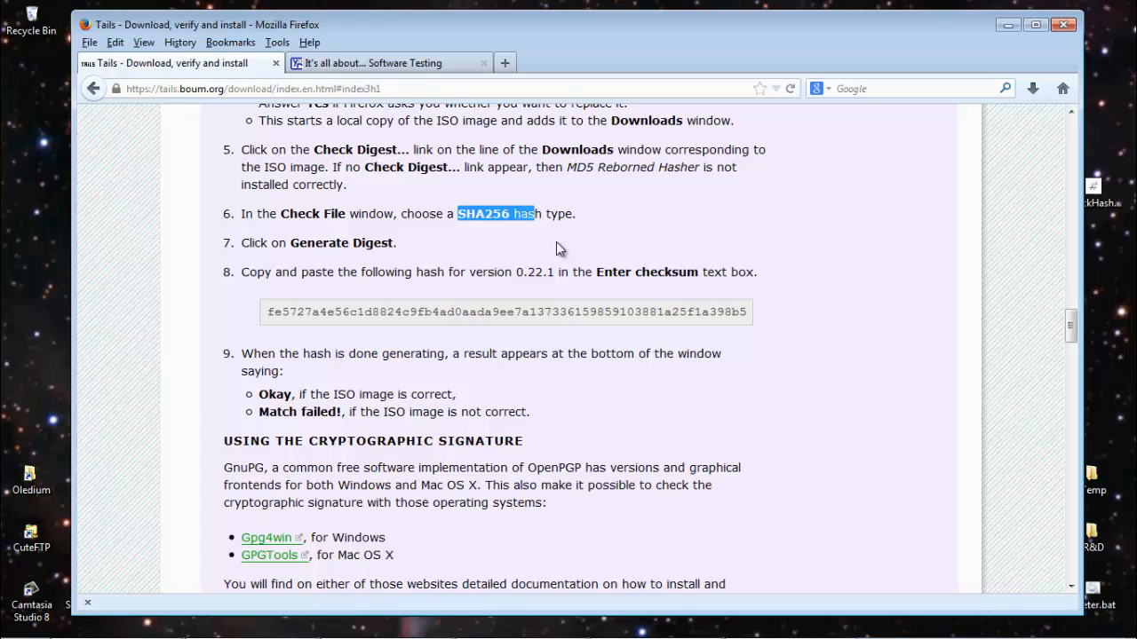
- Inspect the complete published hash string for Tails version 0.22.1 by highlighting it from end to end
click(270, 311)
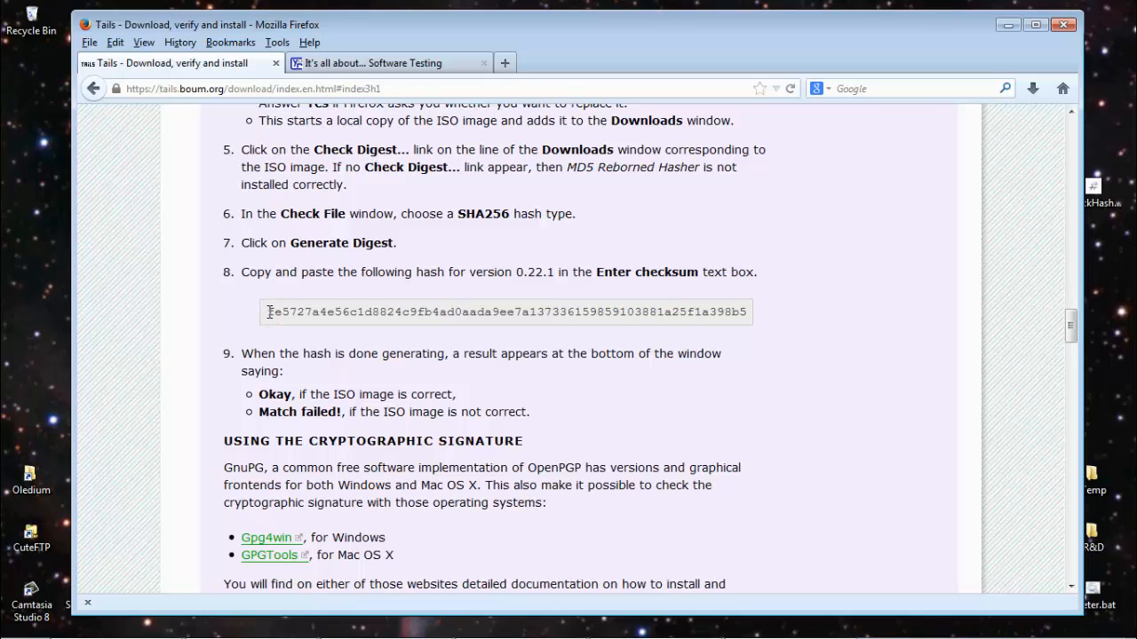
drag(269, 312, 748, 323)
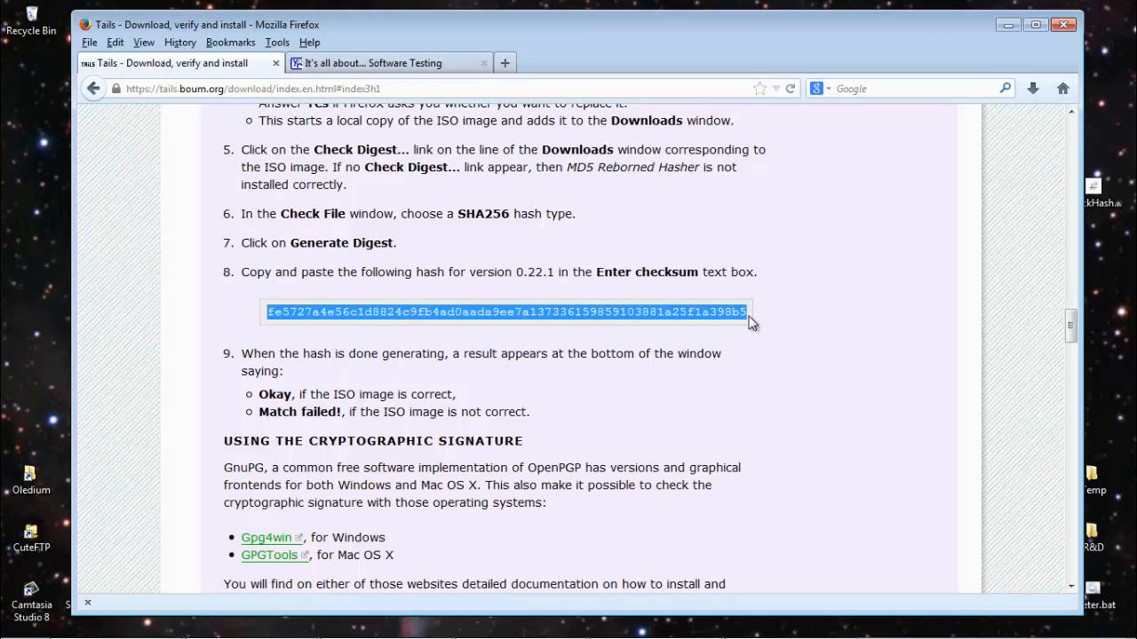
click(757, 319)
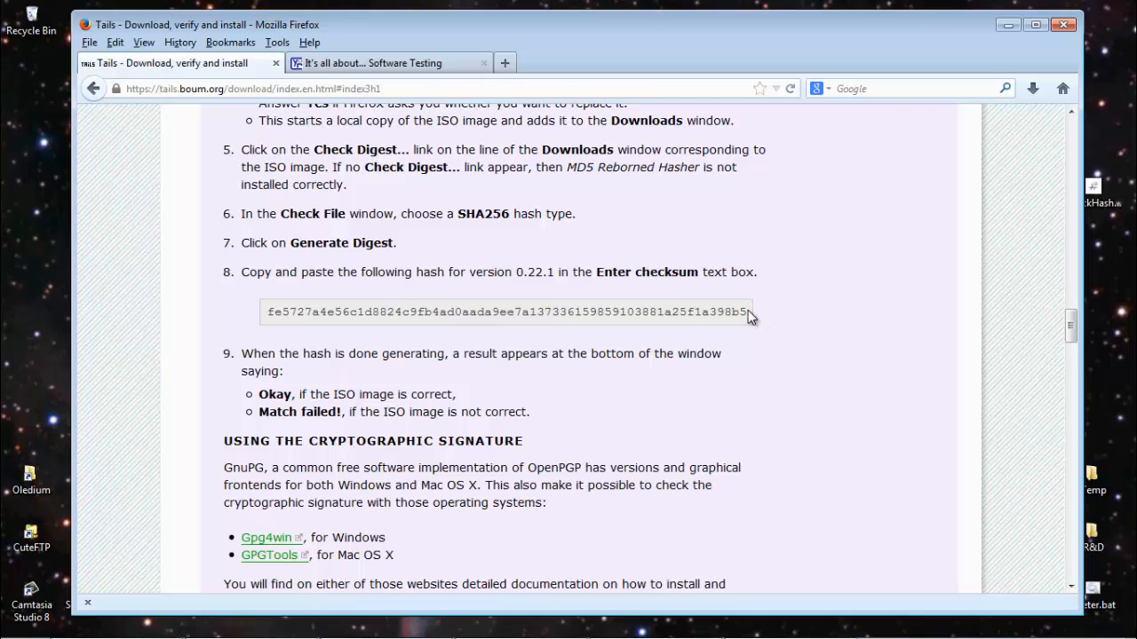
drag(748, 310, 262, 314)
click(236, 320)
drag(268, 311, 748, 313)
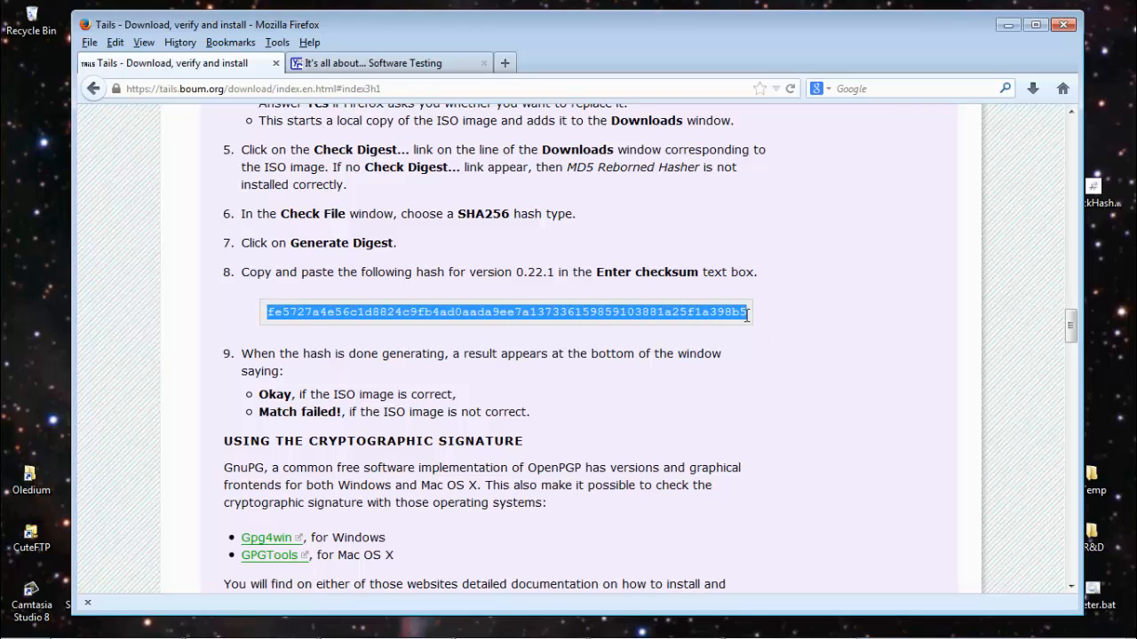
click(747, 313)
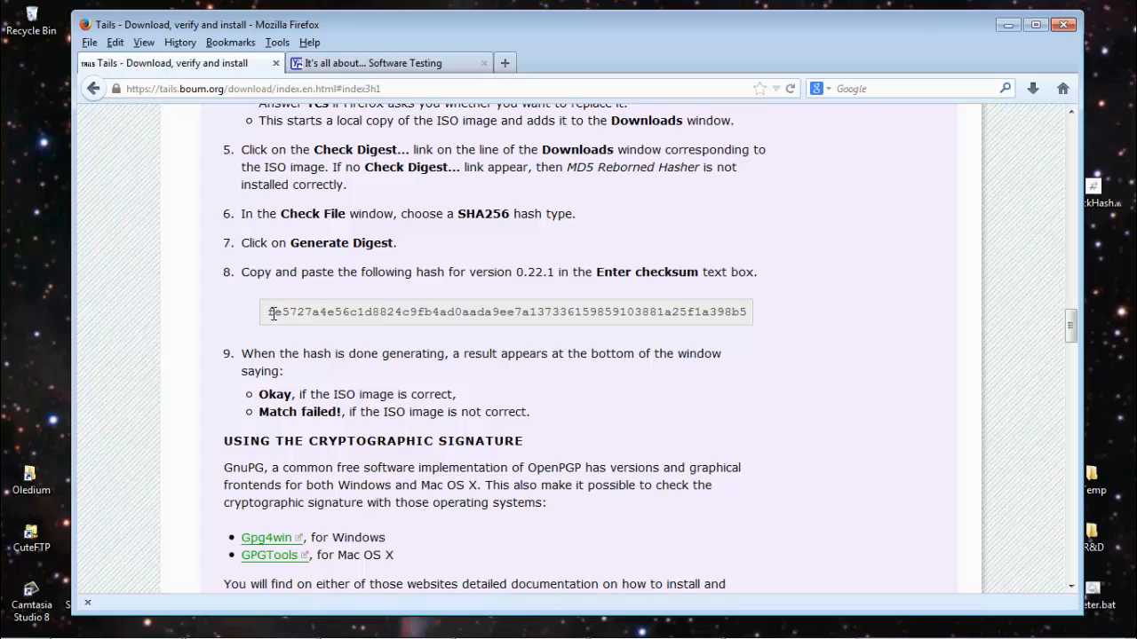
drag(268, 312, 754, 317)
click(761, 320)
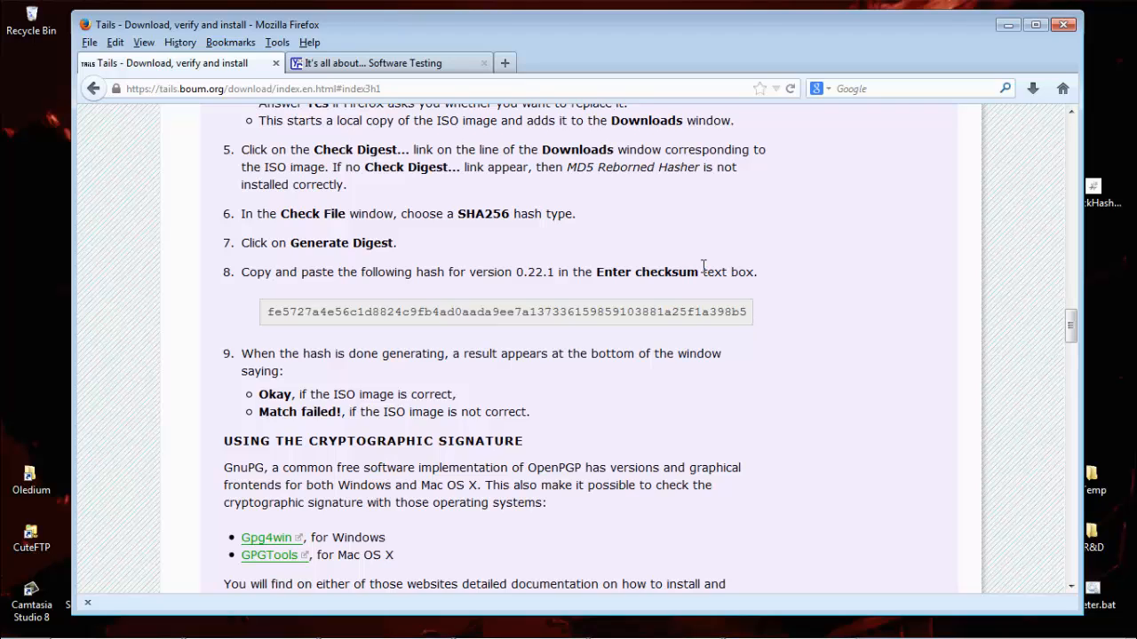
- Search Google for "quick hash" and open the Quick Hash GUI project page on SourceForge
click(424, 64)
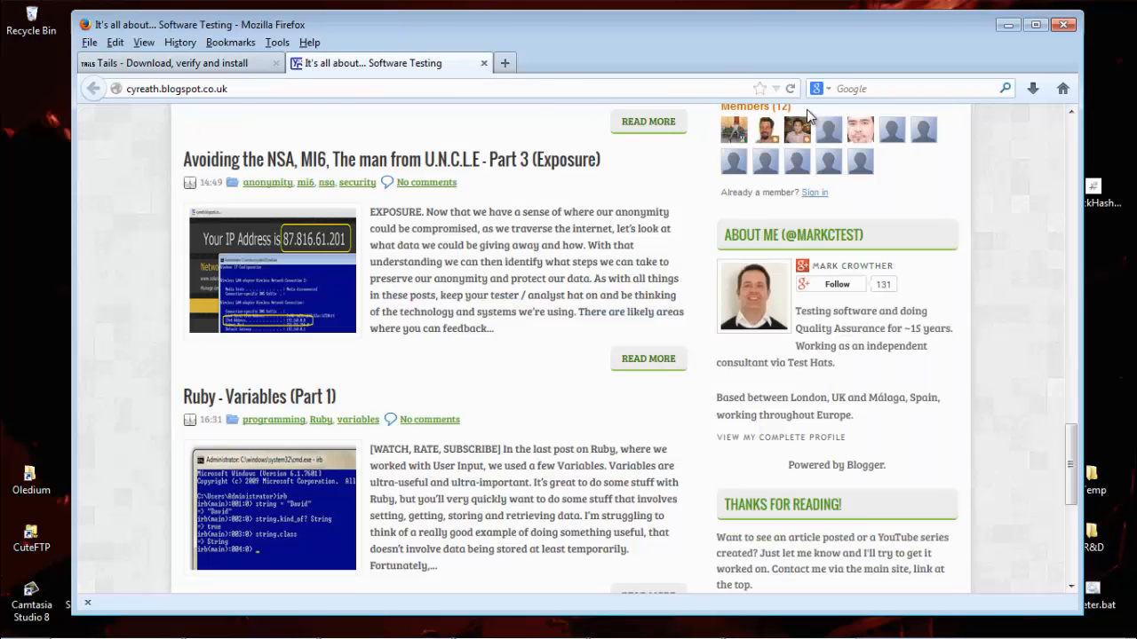
click(885, 90)
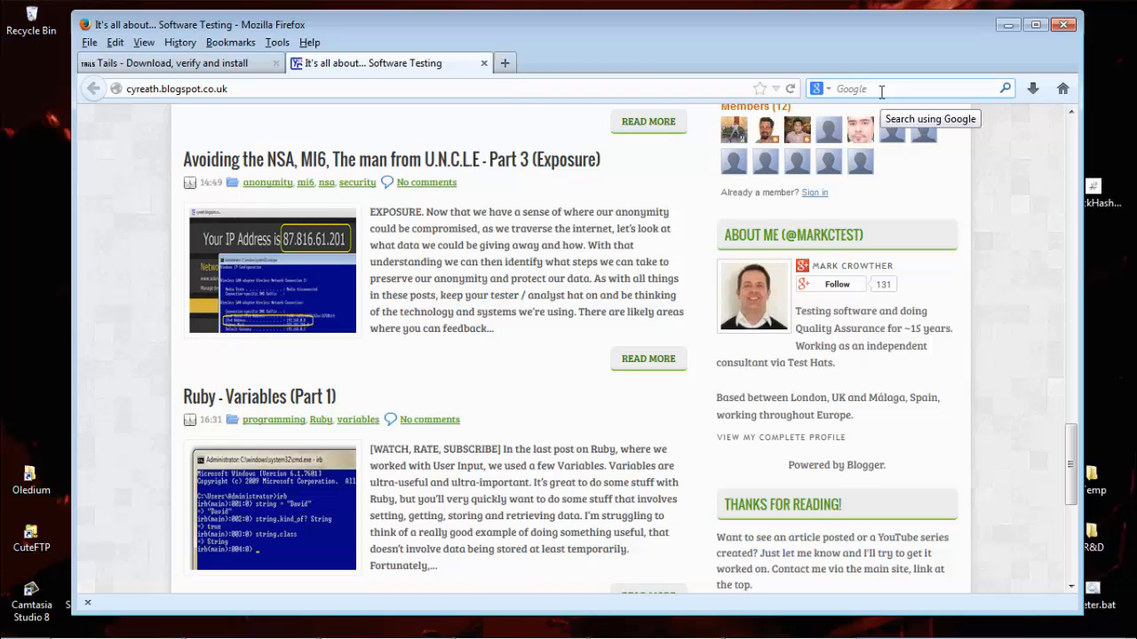
text(quick)
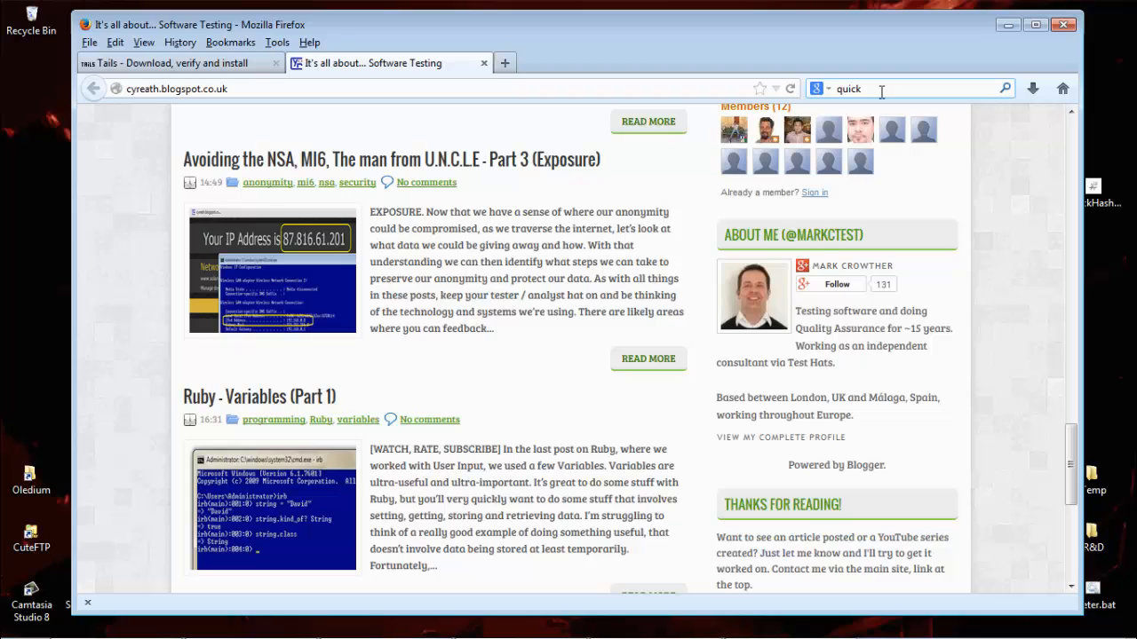
text( hash)
key(Return)
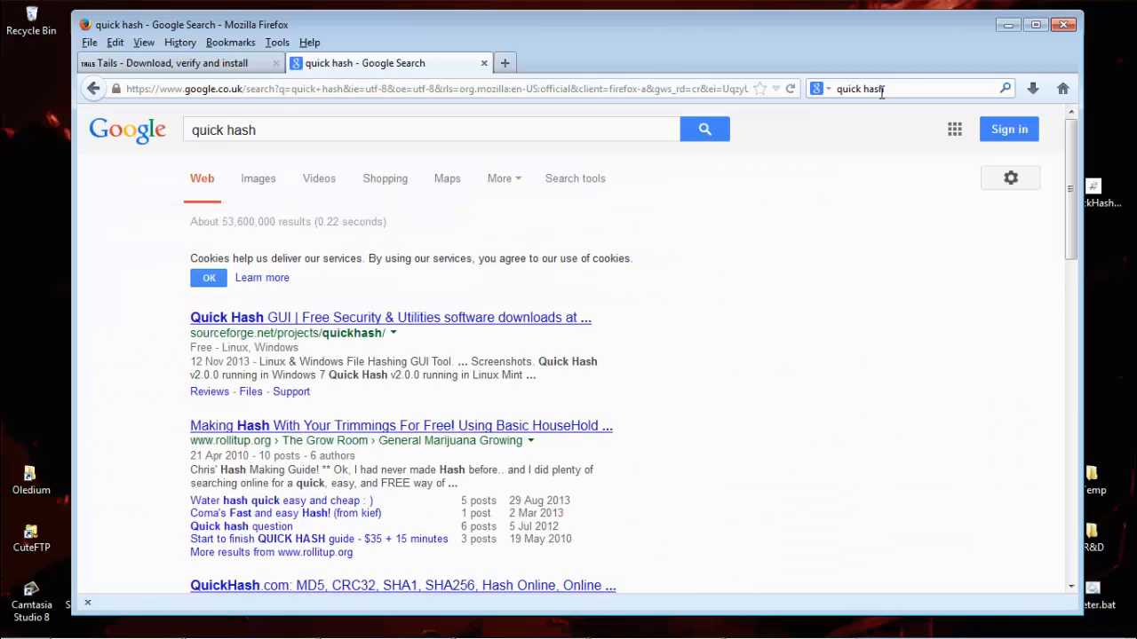
scroll(705, 227, down, 2)
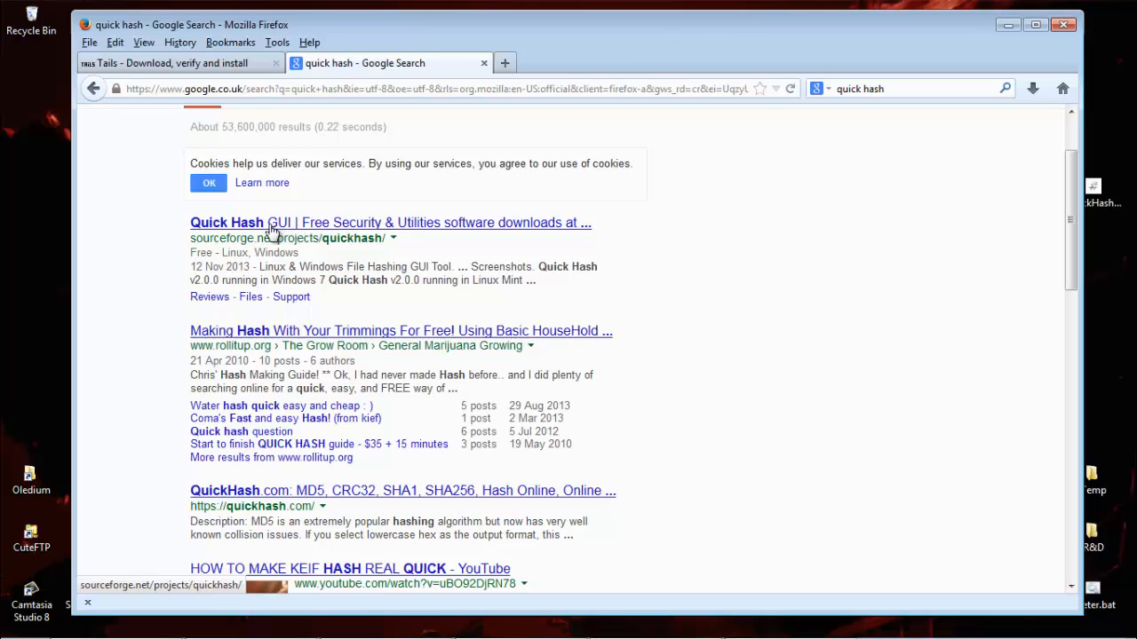
click(401, 223)
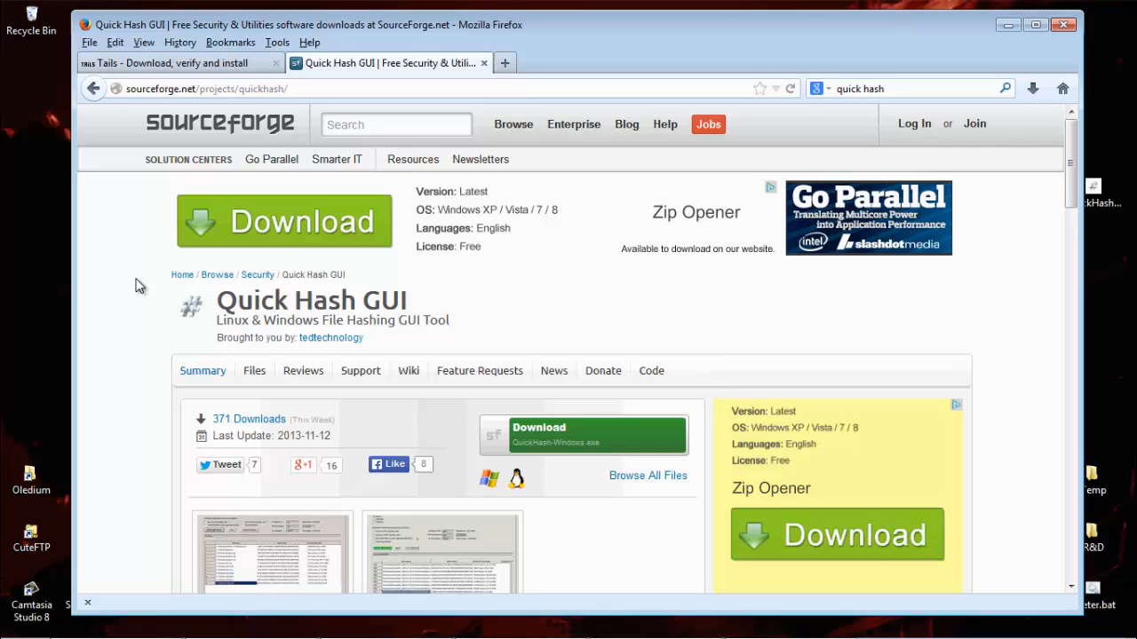
- Review the published Tails hash once more and the Quick Hash GUI project page's download option, screenshots and description
click(174, 63)
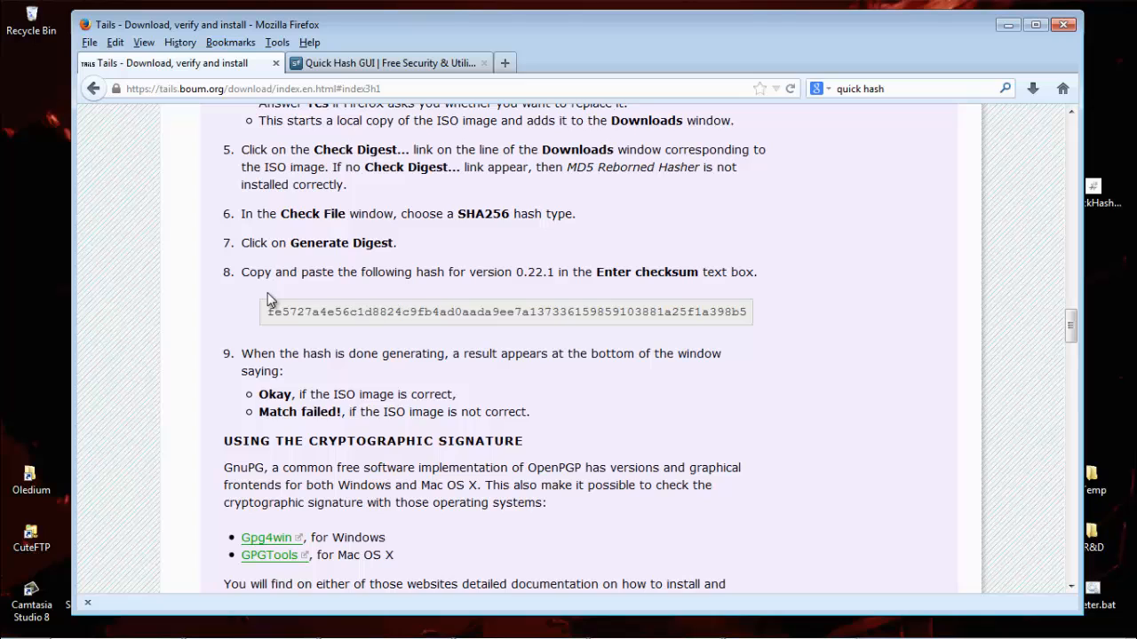
click(376, 68)
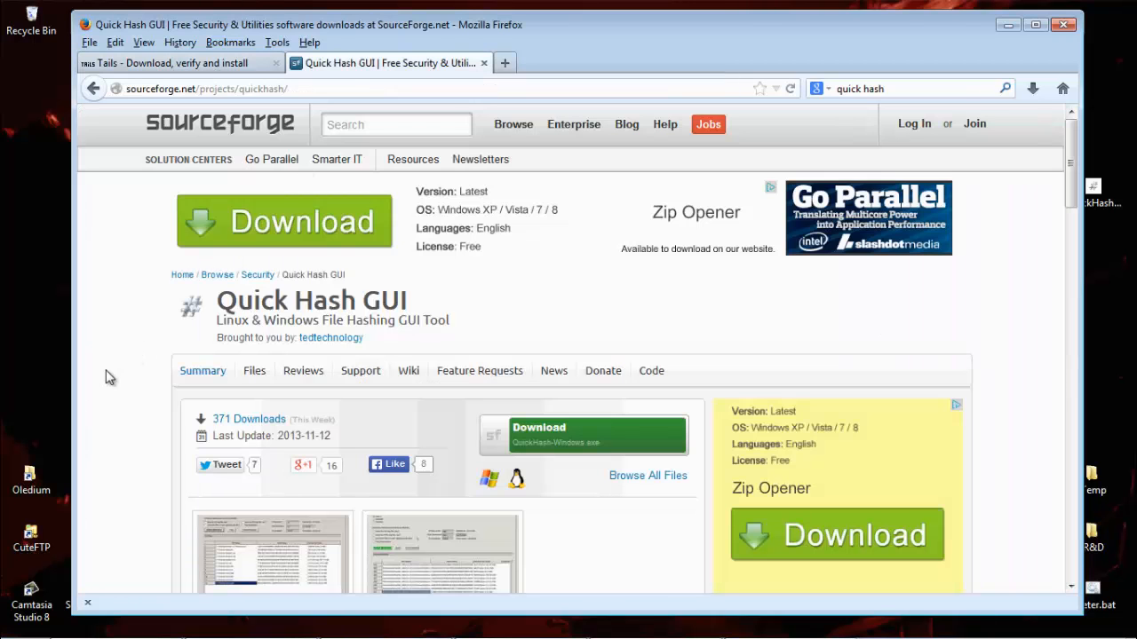
scroll(106, 376, down, 2)
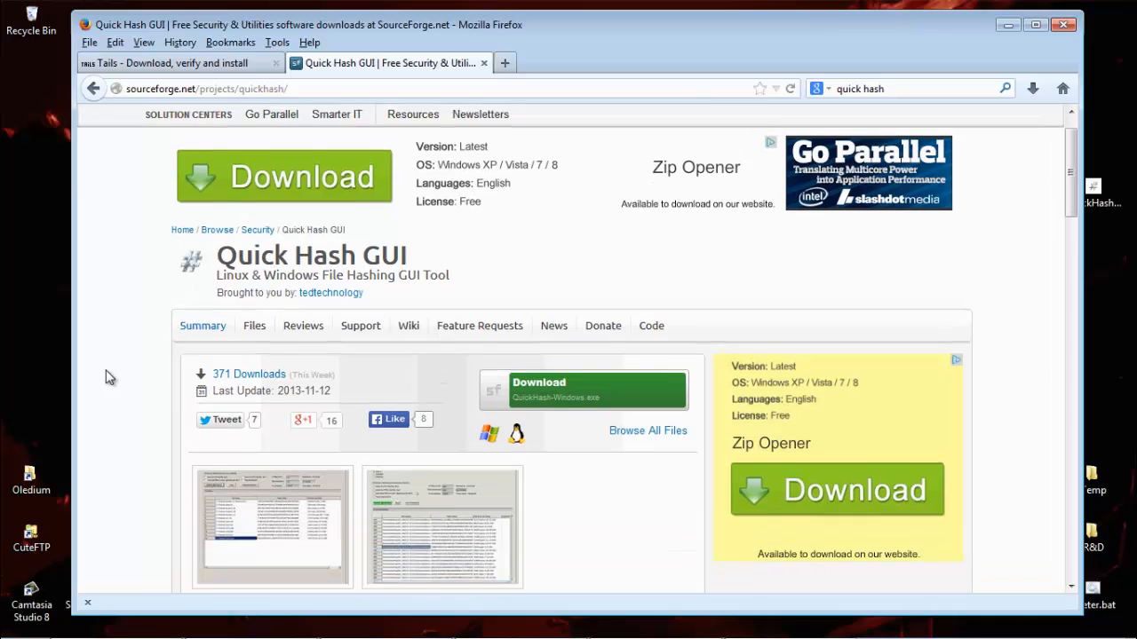
scroll(116, 361, up, 2)
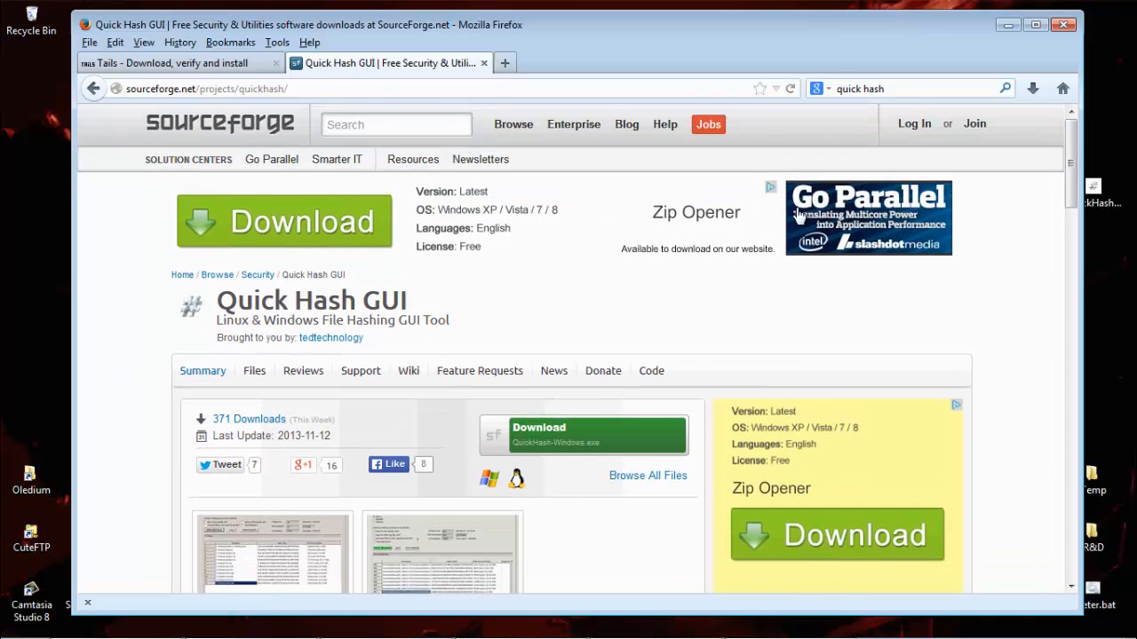
scroll(120, 422, down, 1)
scroll(120, 416, down, 3)
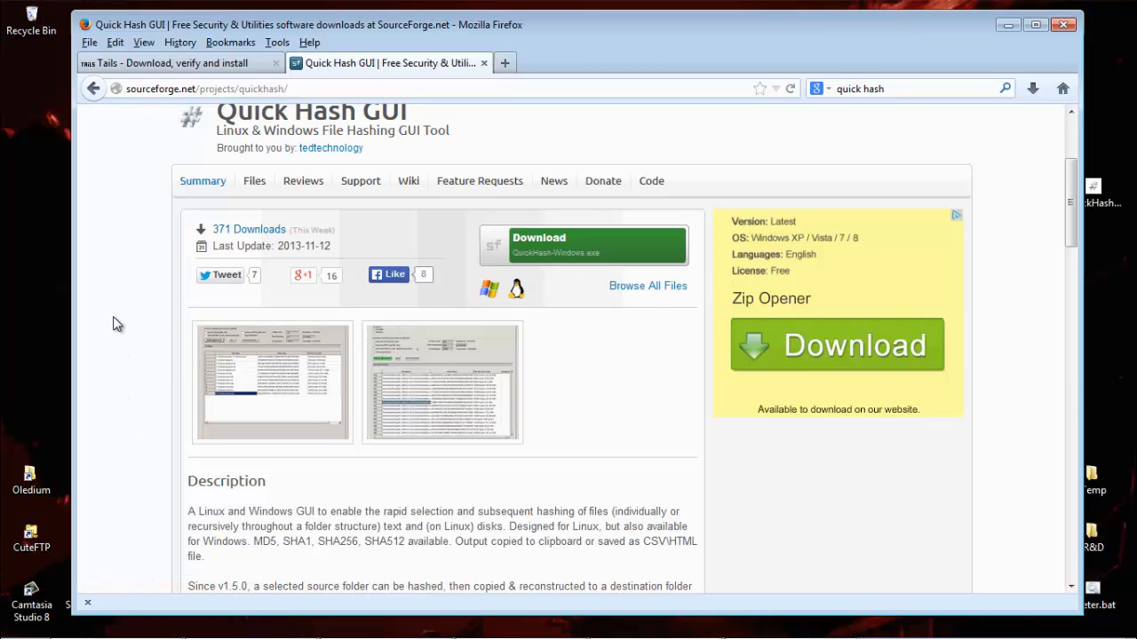
scroll(113, 325, down, 2)
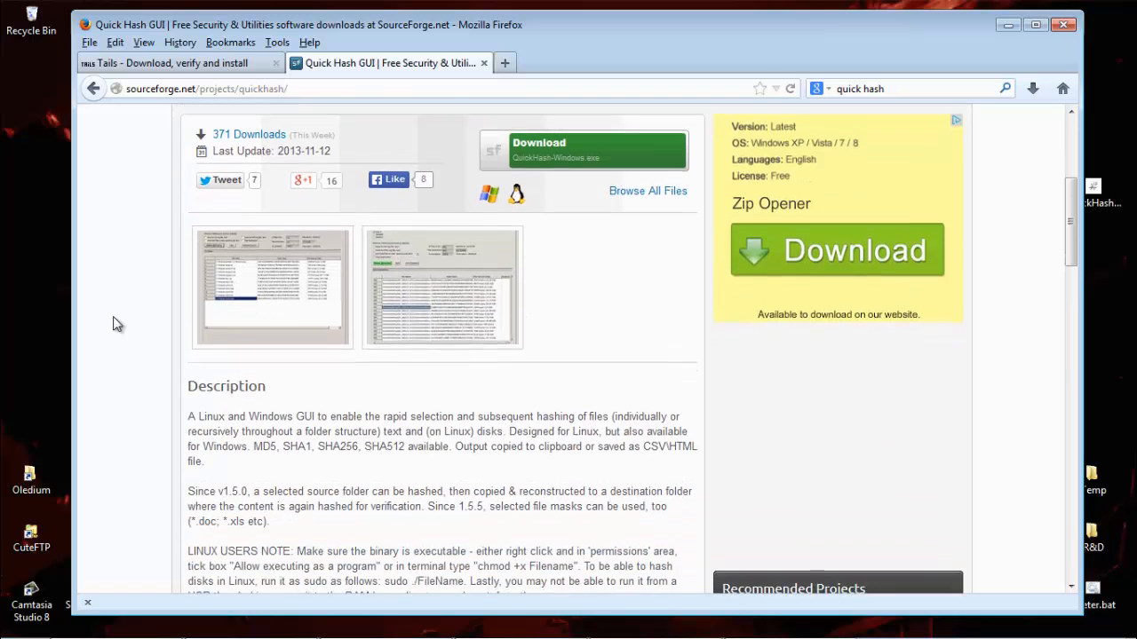
scroll(113, 324, up, 2)
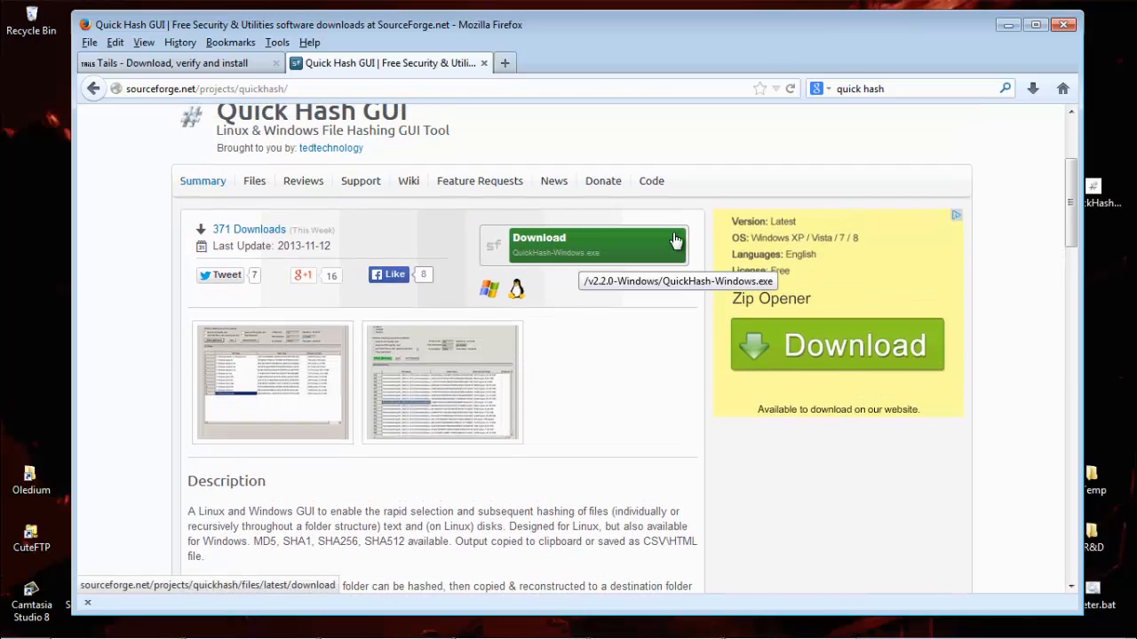
- Minimize the browser, launch QuickHash from the desktop and show its options for hashing a single file
click(1010, 24)
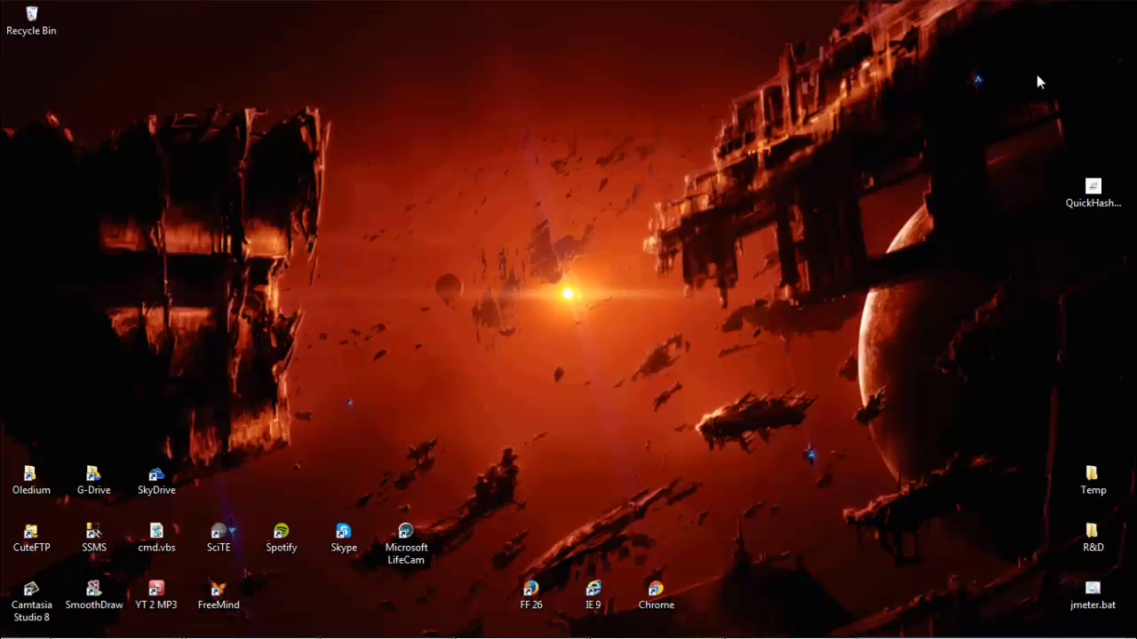
double_click(1094, 195)
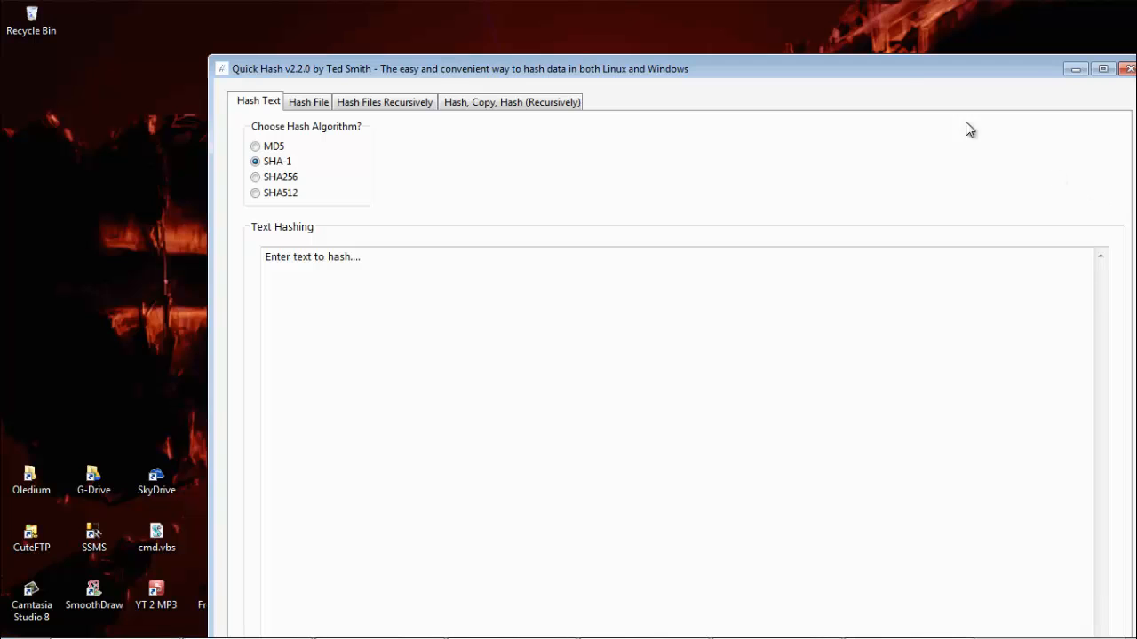
drag(869, 76, 793, 36)
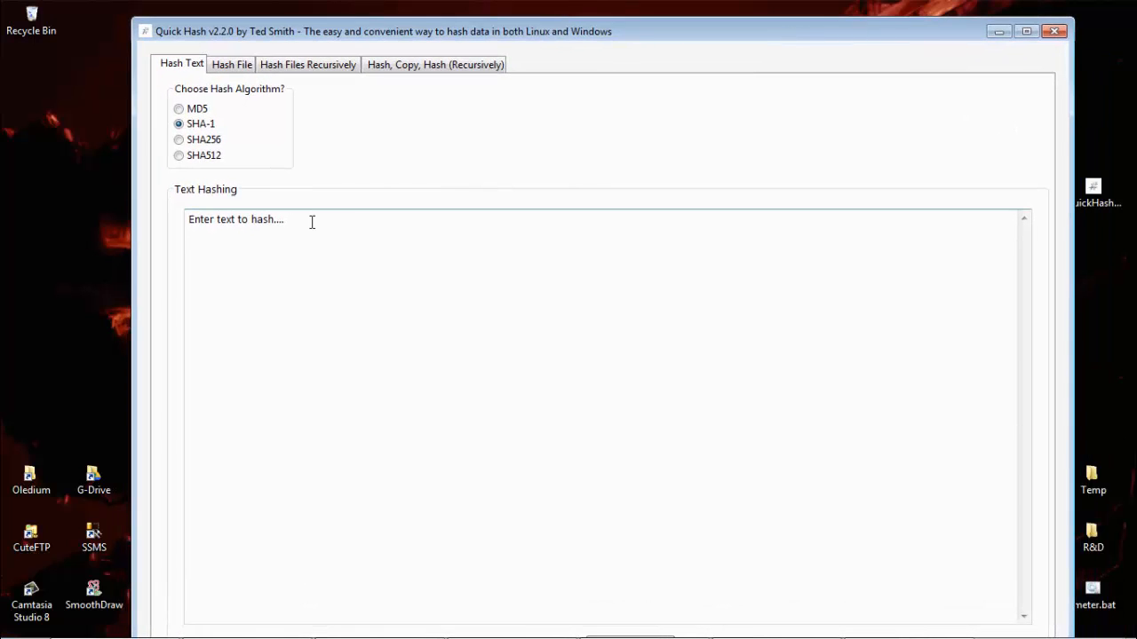
click(239, 67)
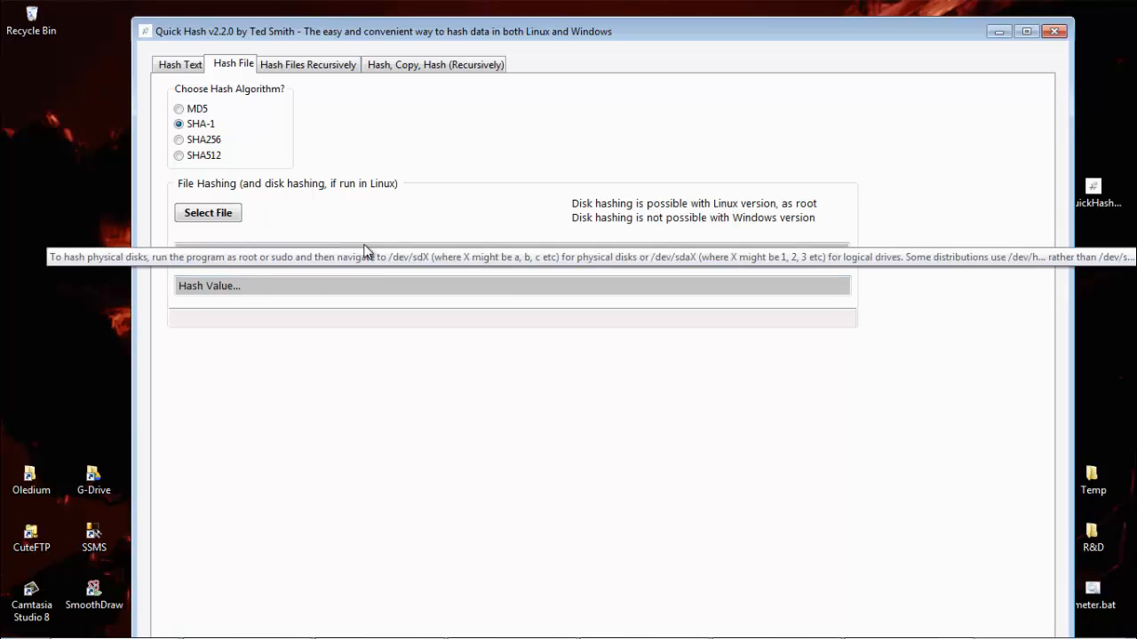
- Generate the SHA-1 hash of hashTest.txt from the Temp folder on the desktop
click(222, 213)
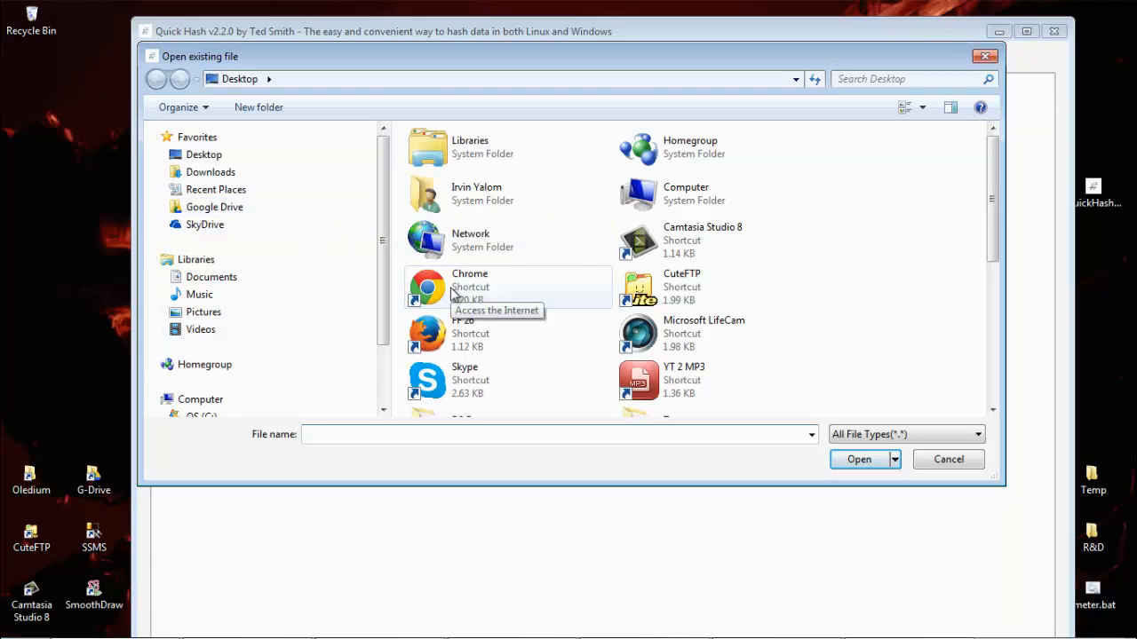
click(231, 154)
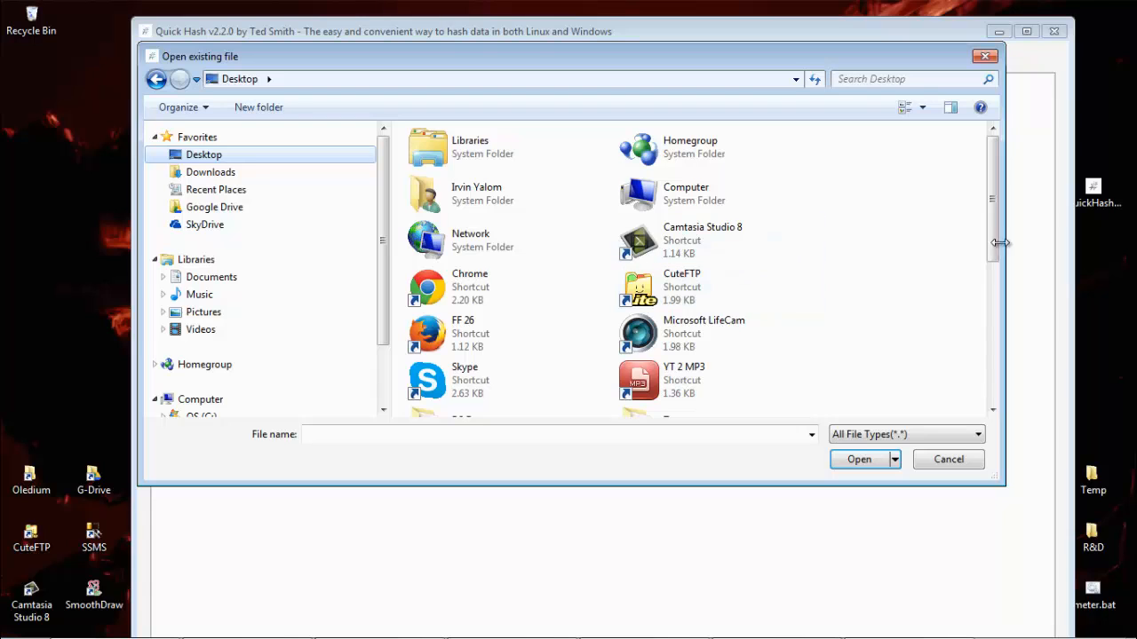
drag(994, 208, 996, 264)
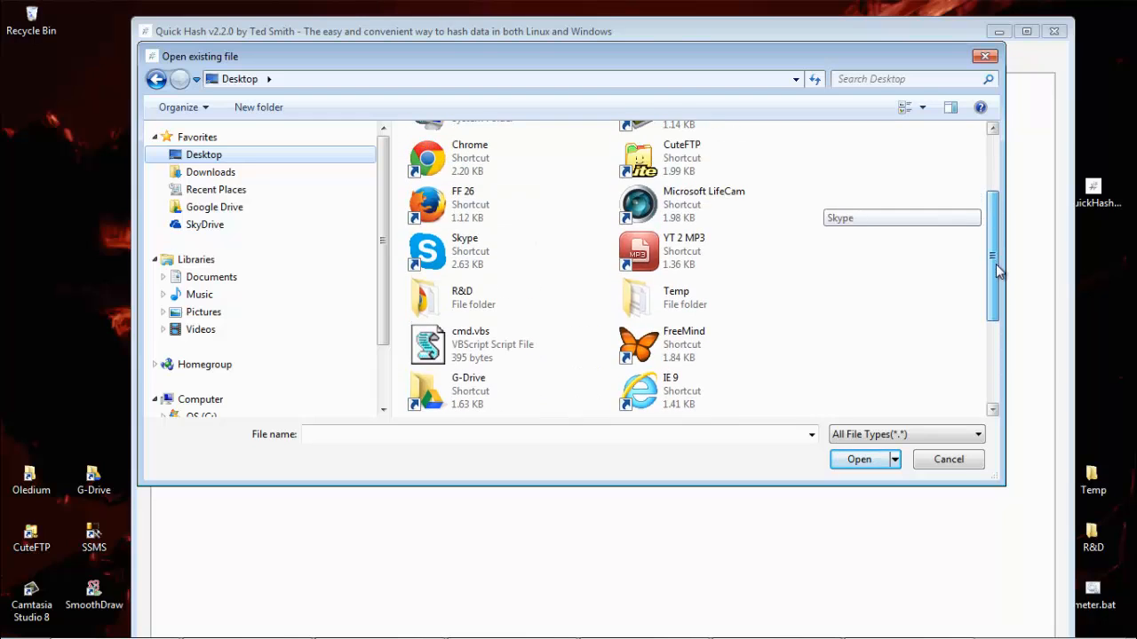
double_click(641, 293)
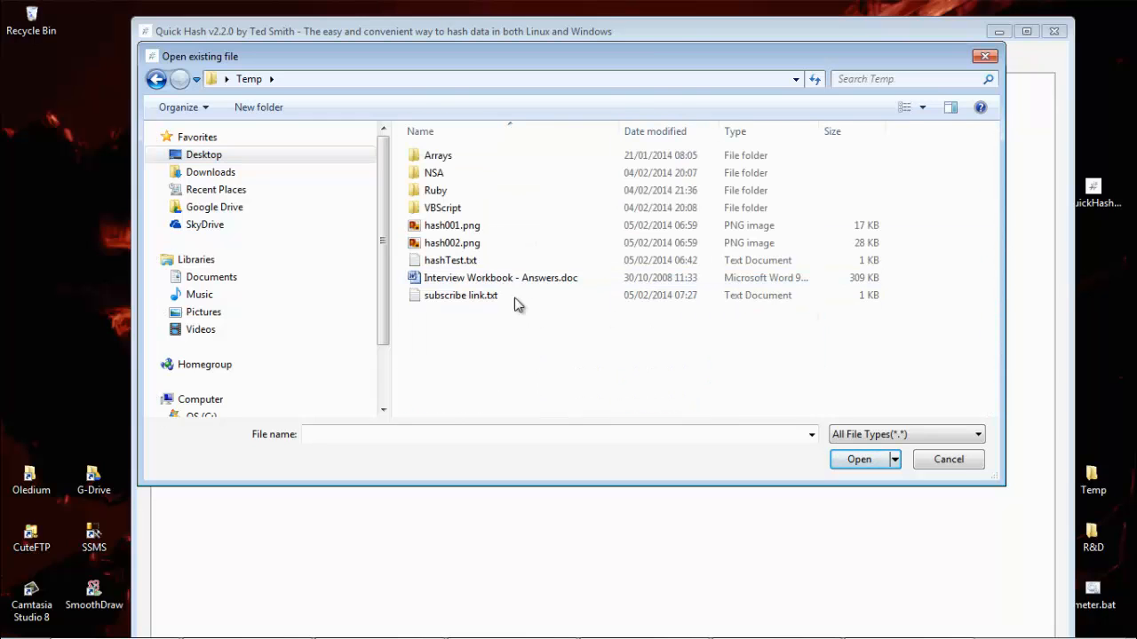
double_click(463, 259)
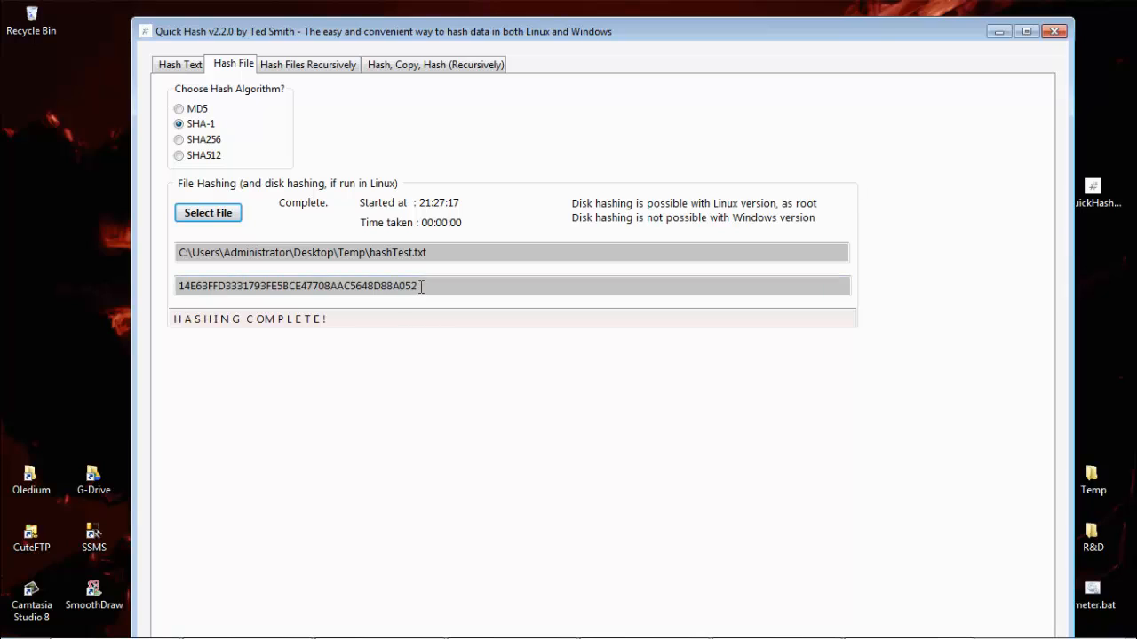
- Copy the full generated hash value into a new Notepad document and move that window to the screen's upper-left area
drag(421, 287, 179, 287)
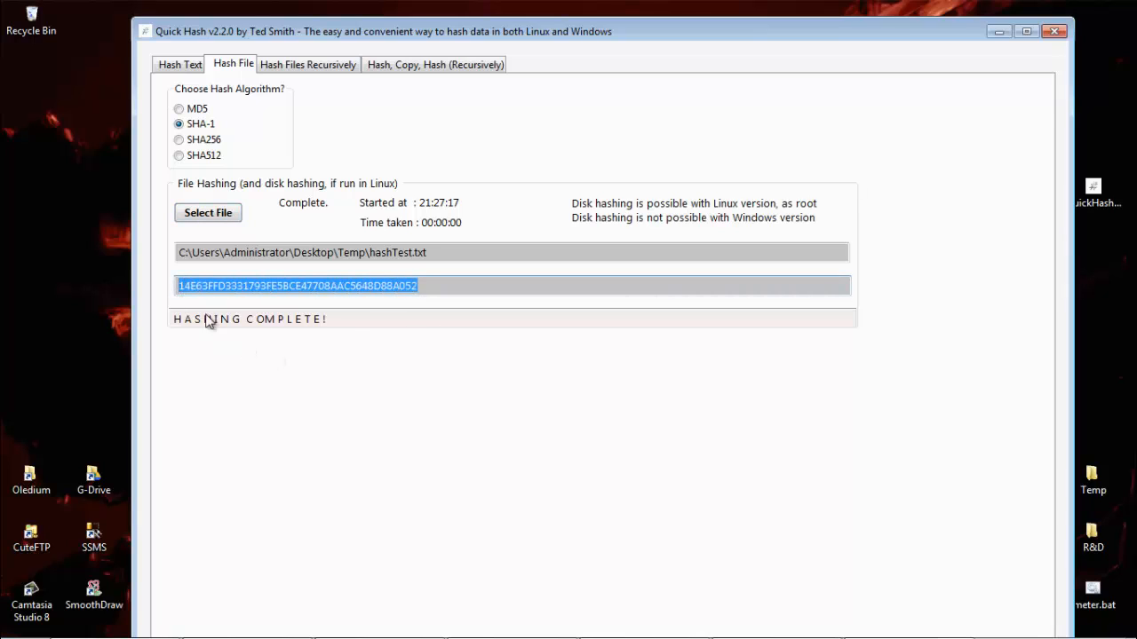
click(426, 288)
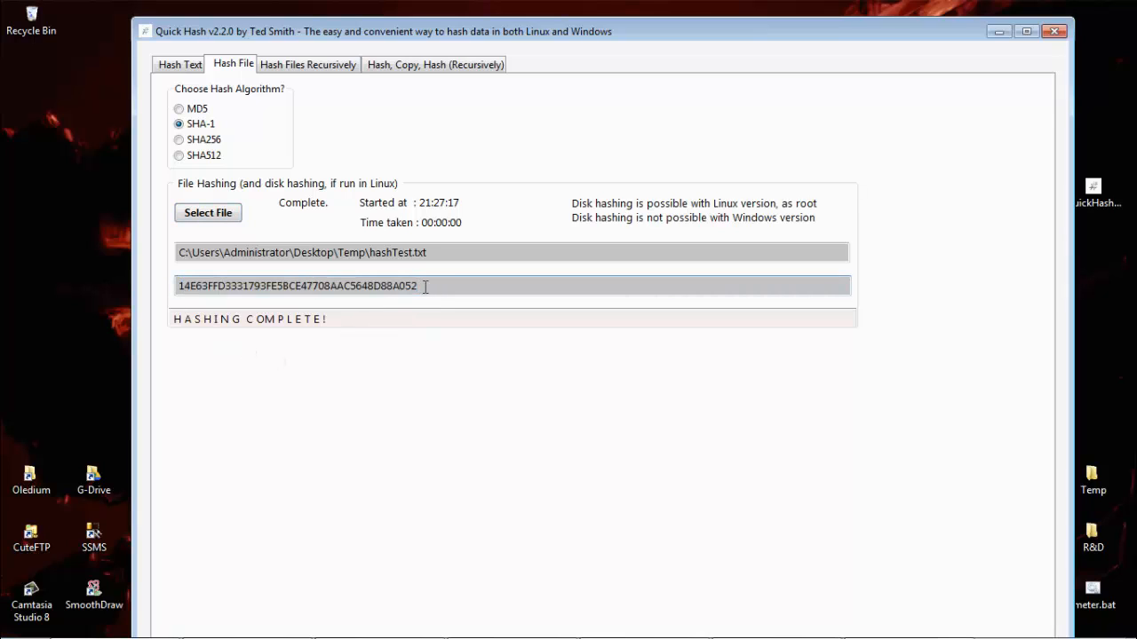
drag(425, 287, 180, 286)
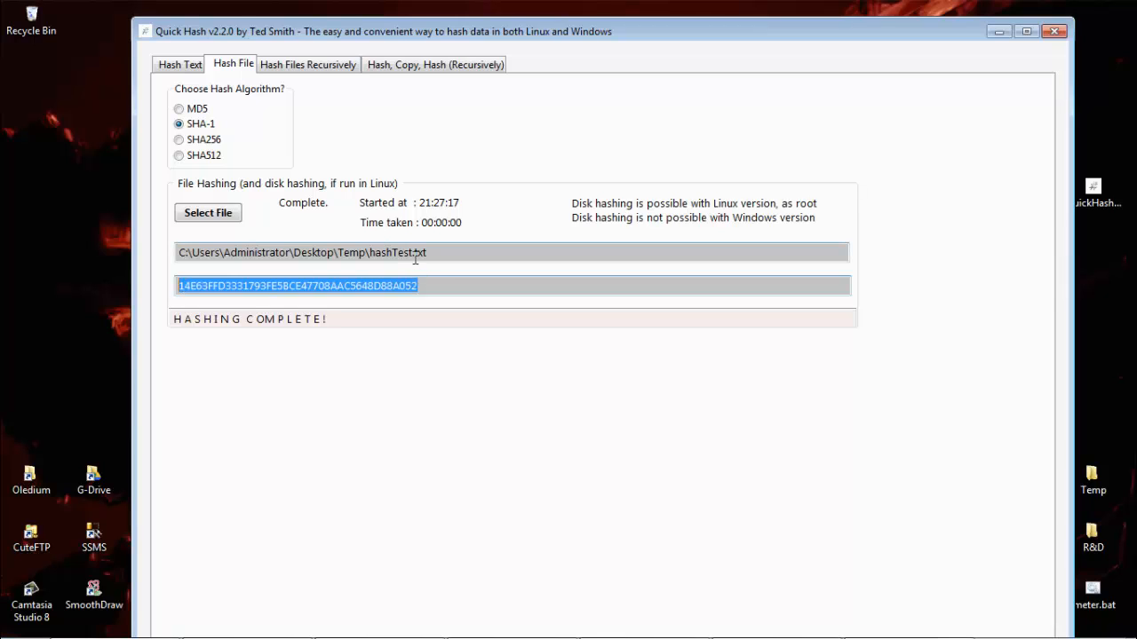
click(441, 288)
drag(442, 288, 178, 285)
key(ctrl+c)
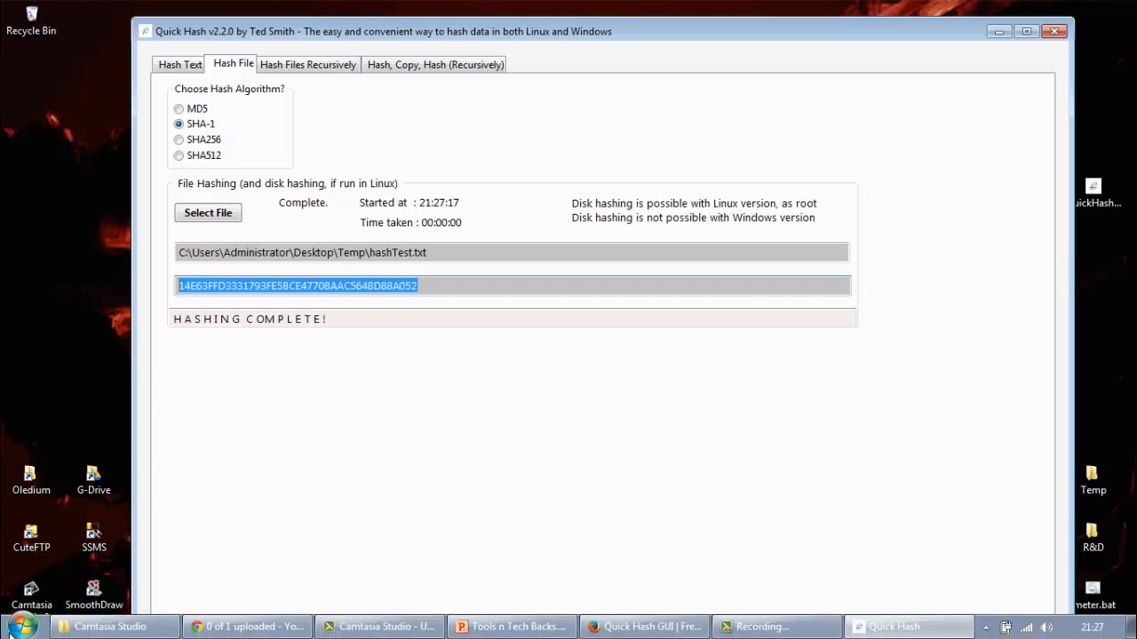
click(21, 627)
click(79, 313)
key(ctrl+v)
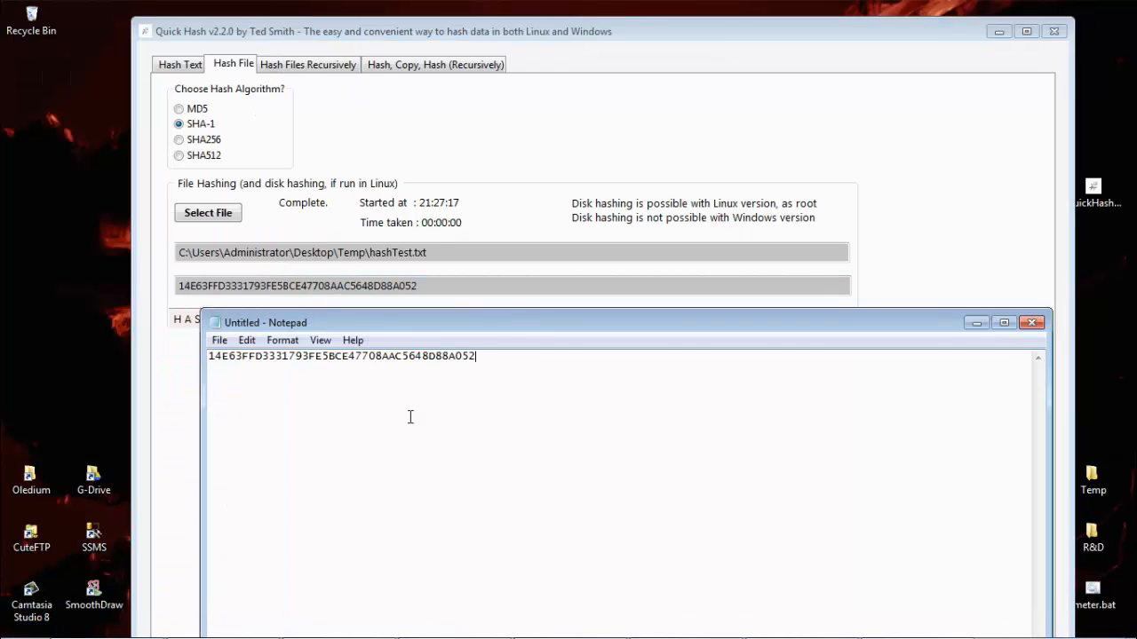
drag(464, 328, 272, 38)
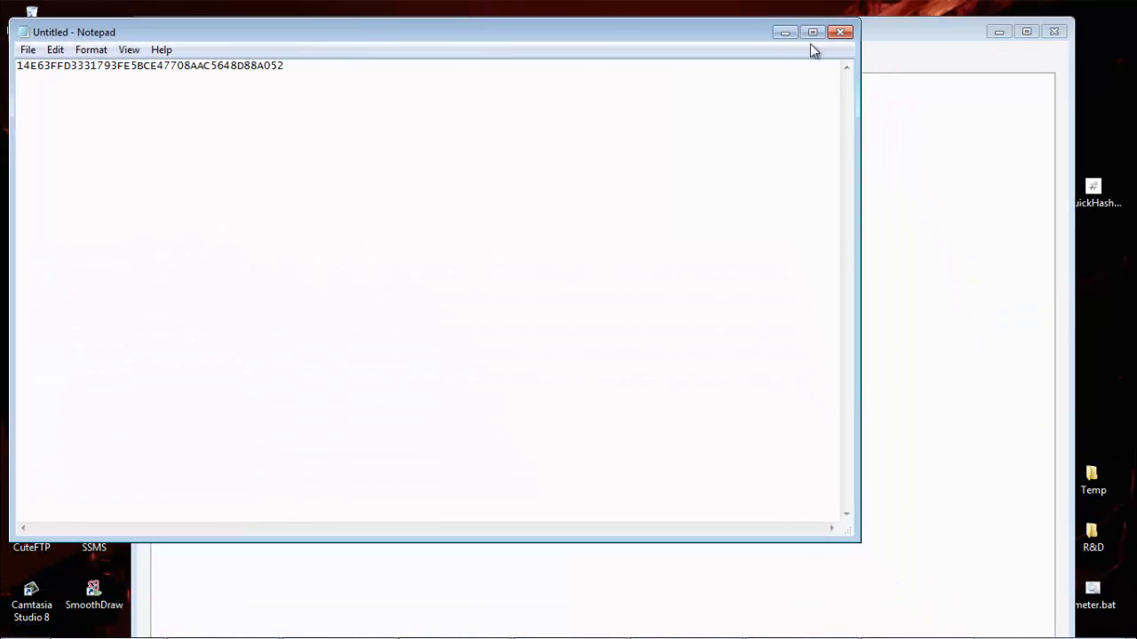
- Open hashTest.txt from the desktop's Temp folder, remove the full stop after "software", and save and close the file
click(888, 32)
double_click(1093, 479)
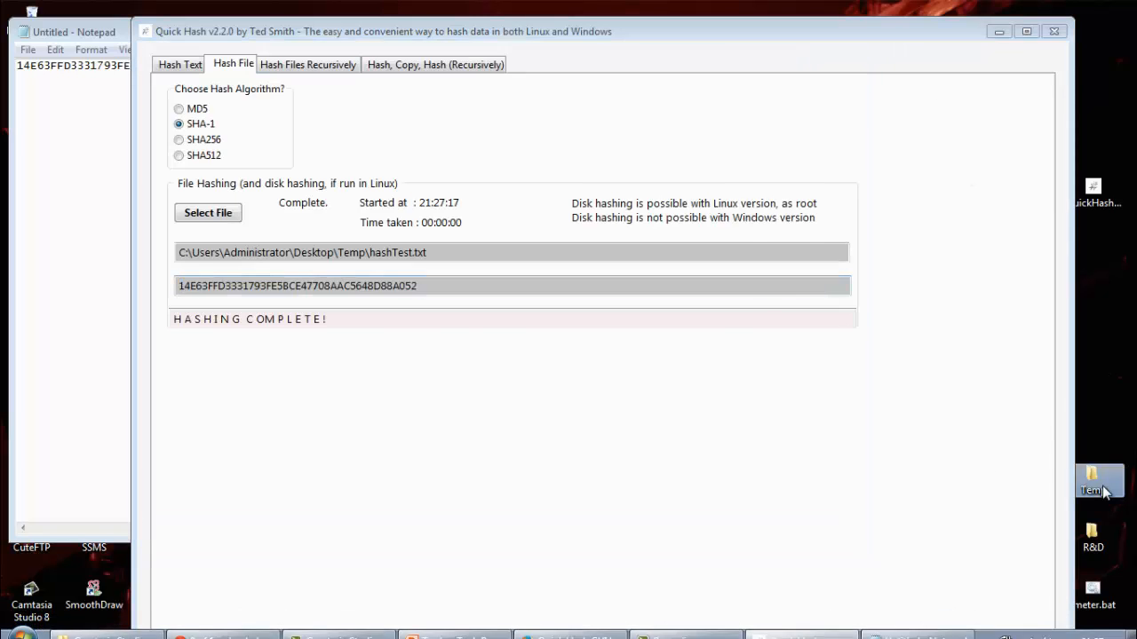
double_click(543, 253)
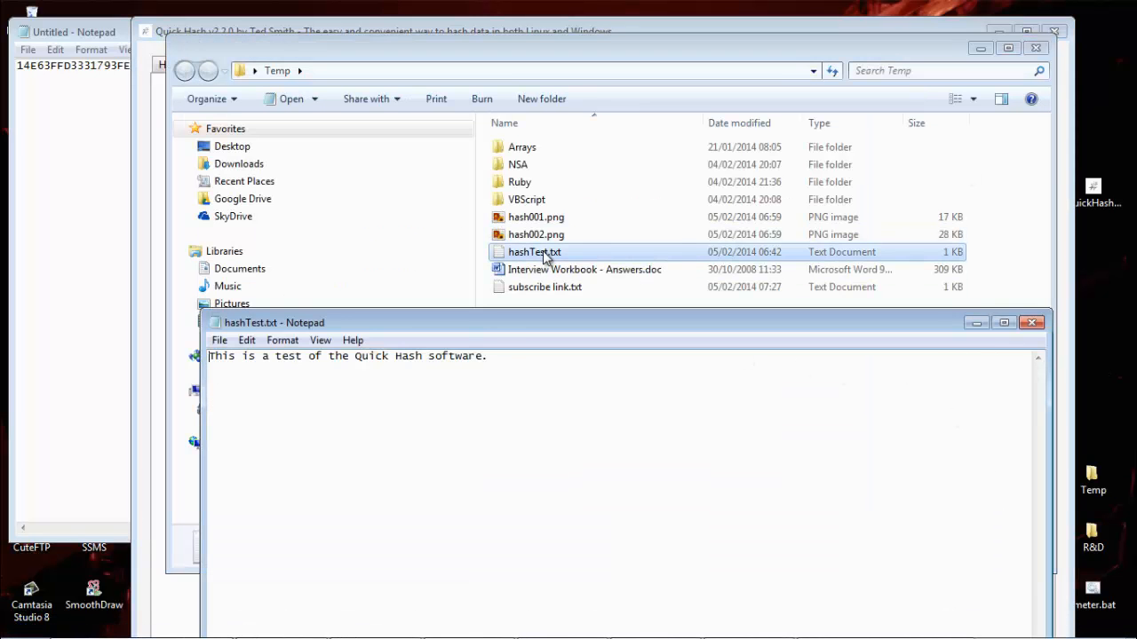
click(499, 357)
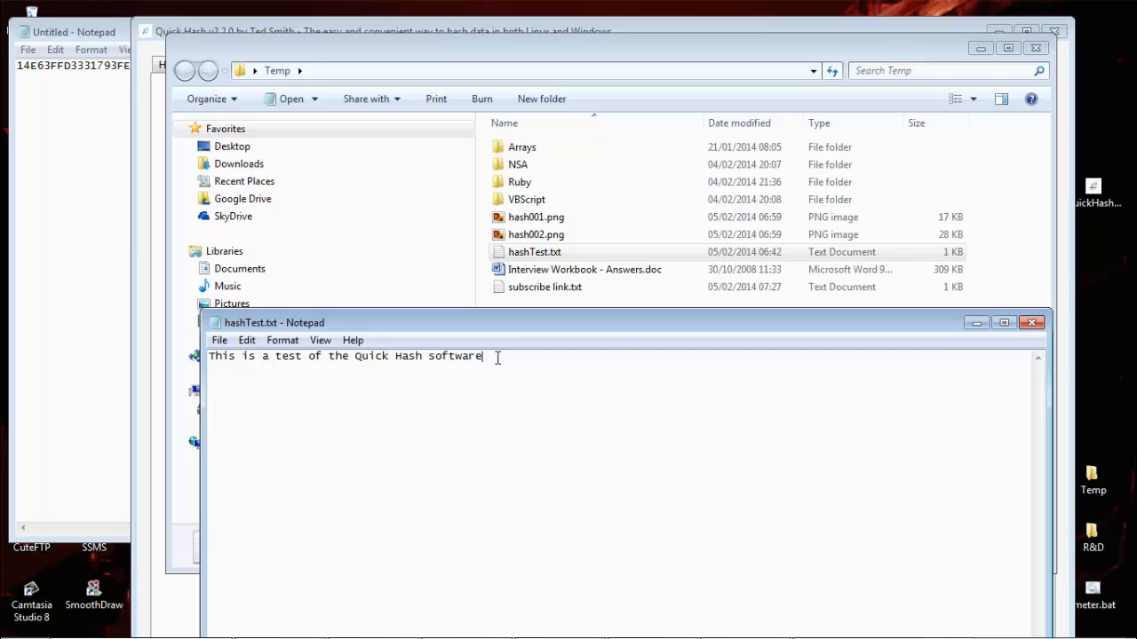
key(ctrl+s)
click(1032, 322)
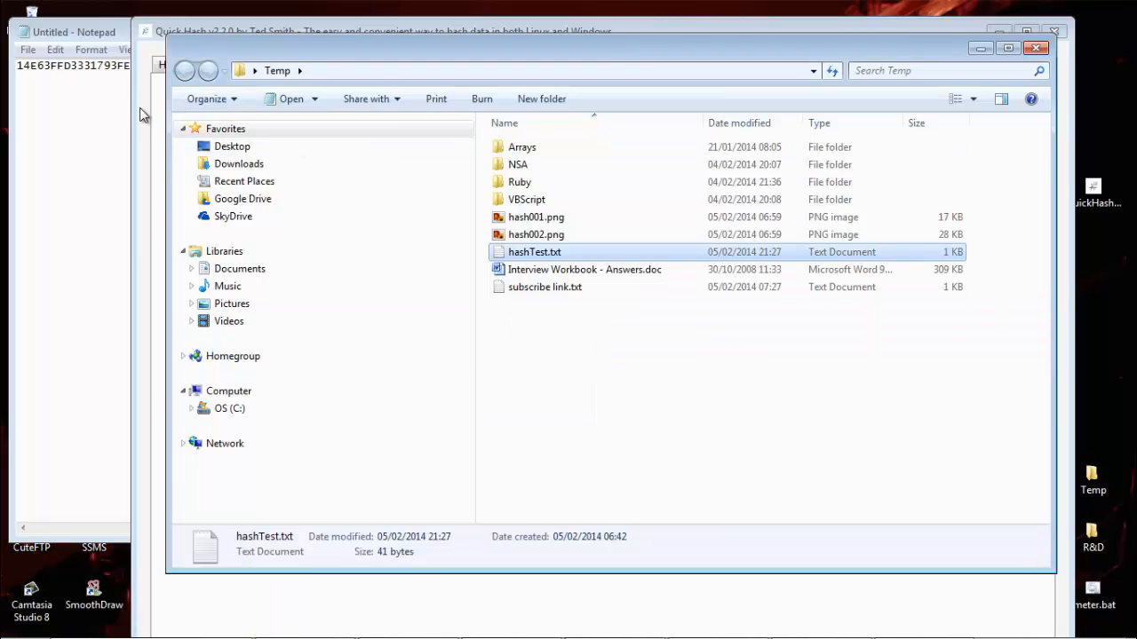
- Return to Quick Hash and generate the SHA-1 hash of the edited hashTest.txt
click(143, 116)
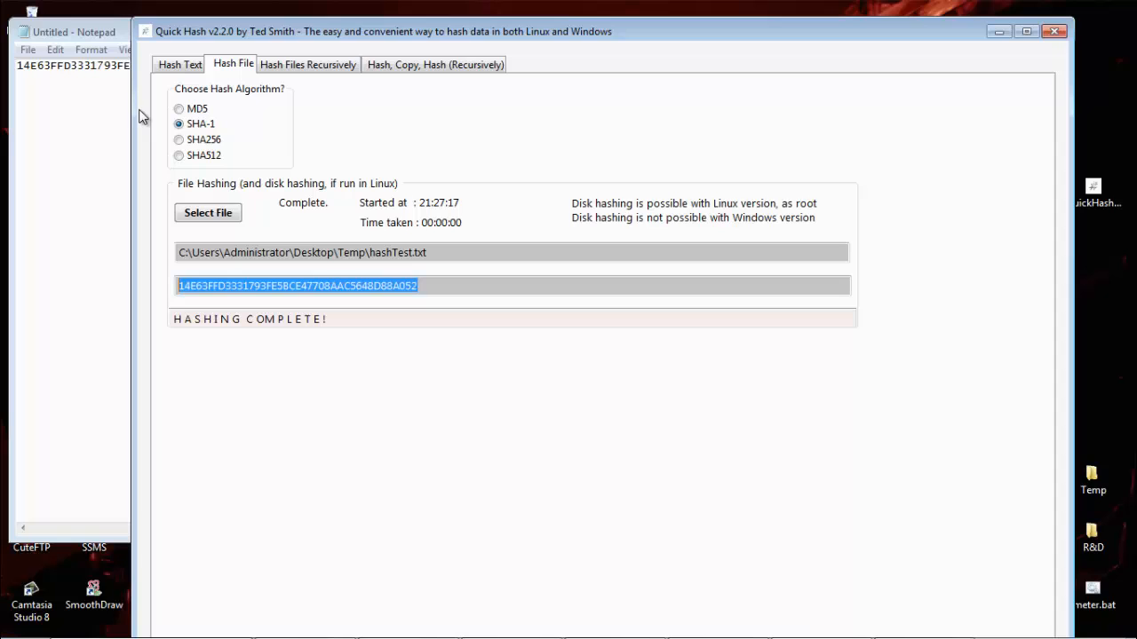
click(206, 214)
double_click(467, 260)
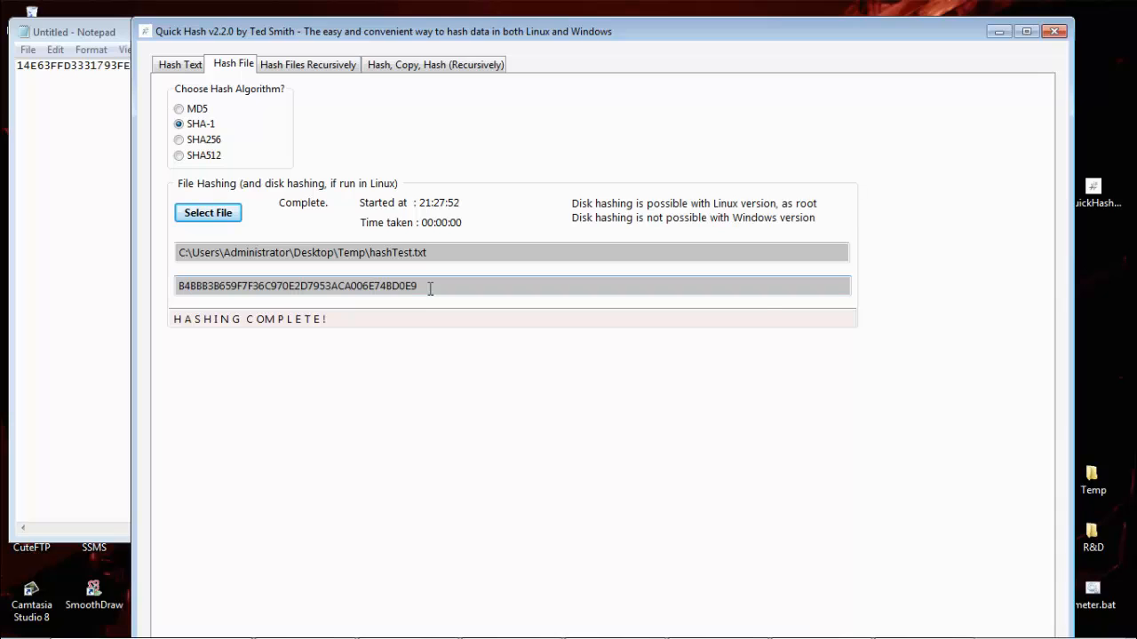
- Copy the new hash onto a second line in the untitled Notepad document and compare it with the first hash
drag(430, 288, 132, 287)
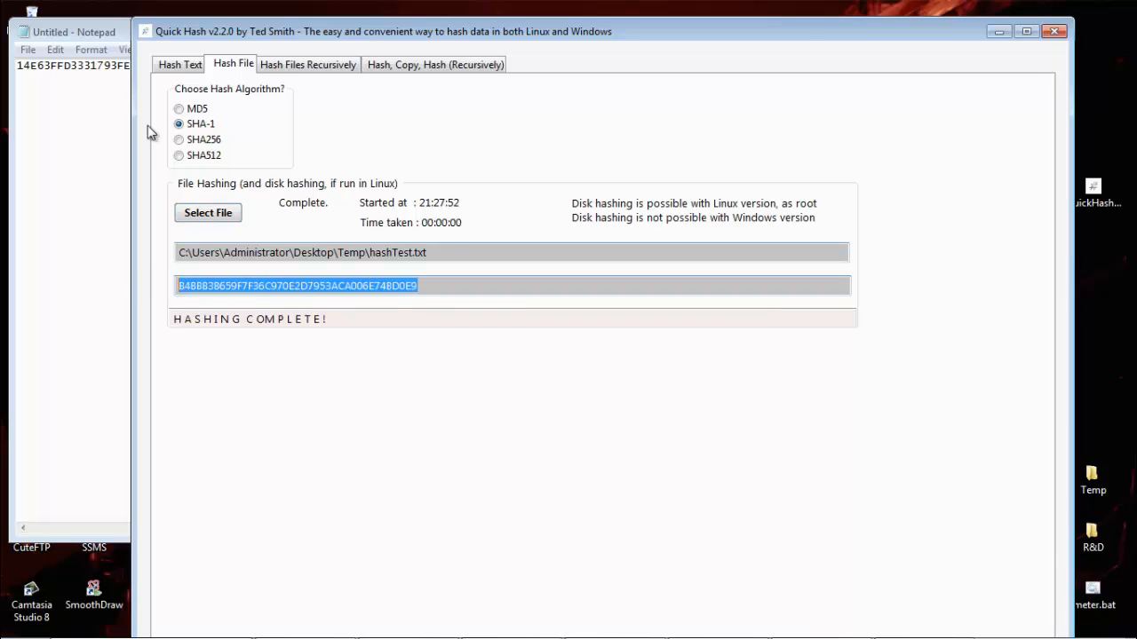
click(107, 119)
click(292, 71)
text(B4BBB3B659F7F36C970E2D7953ACA006E74BD0E9)
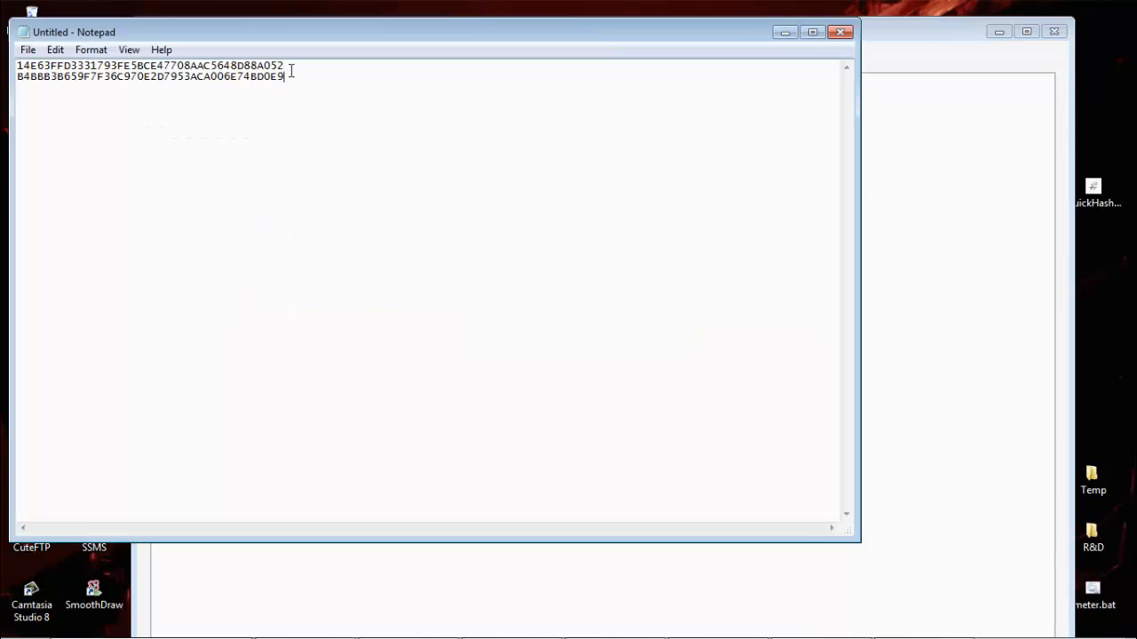
drag(287, 30, 497, 188)
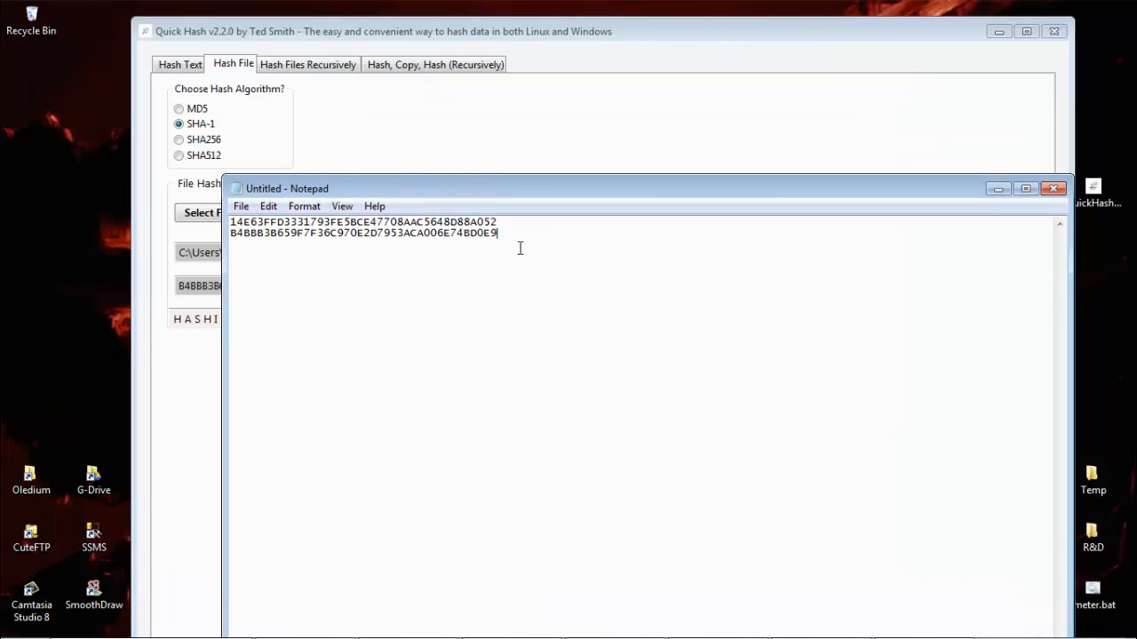
drag(505, 199, 601, 163)
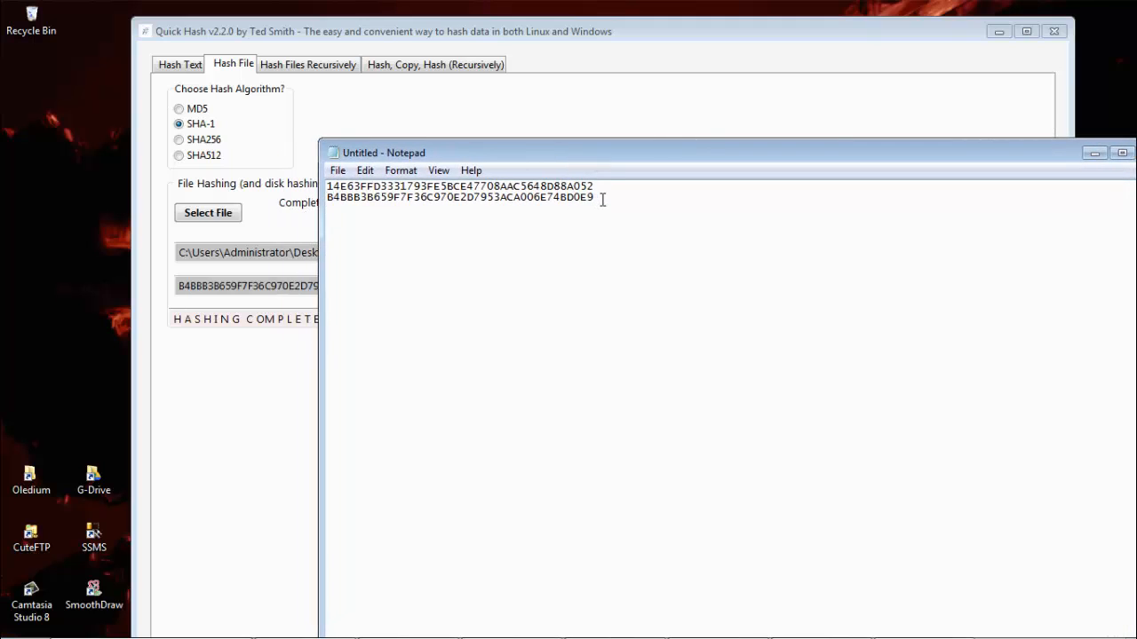
drag(598, 171, 310, 74)
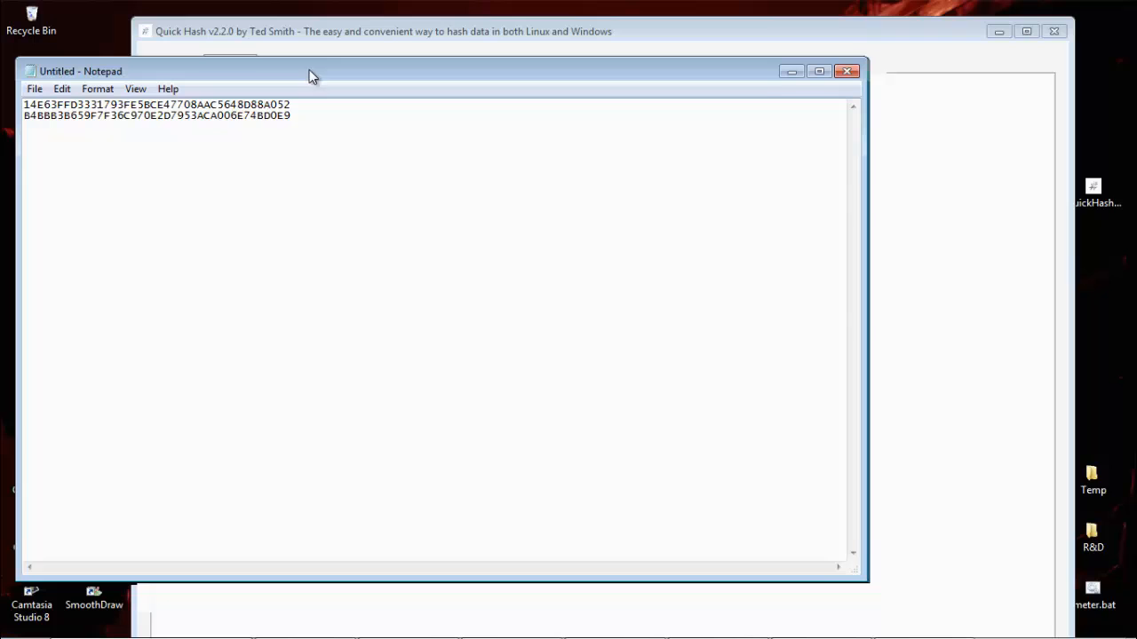
- Reopen hashTest.txt from the Temp folder, restore the full stop after "software", and save and close the file
double_click(1095, 484)
double_click(548, 254)
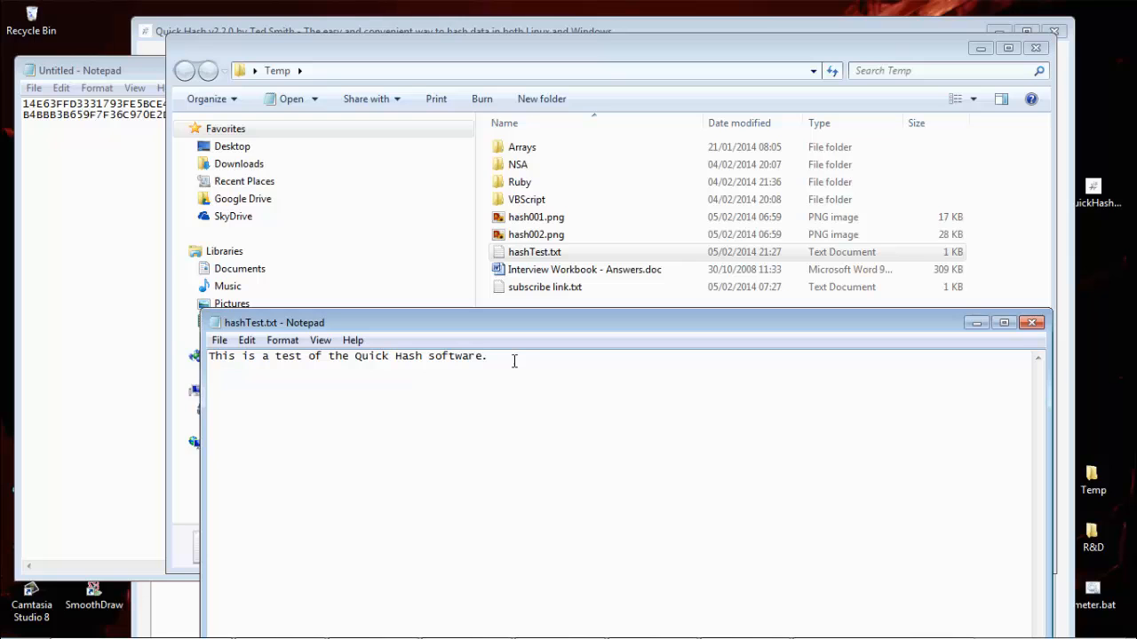
key(ctrl+s)
click(1031, 322)
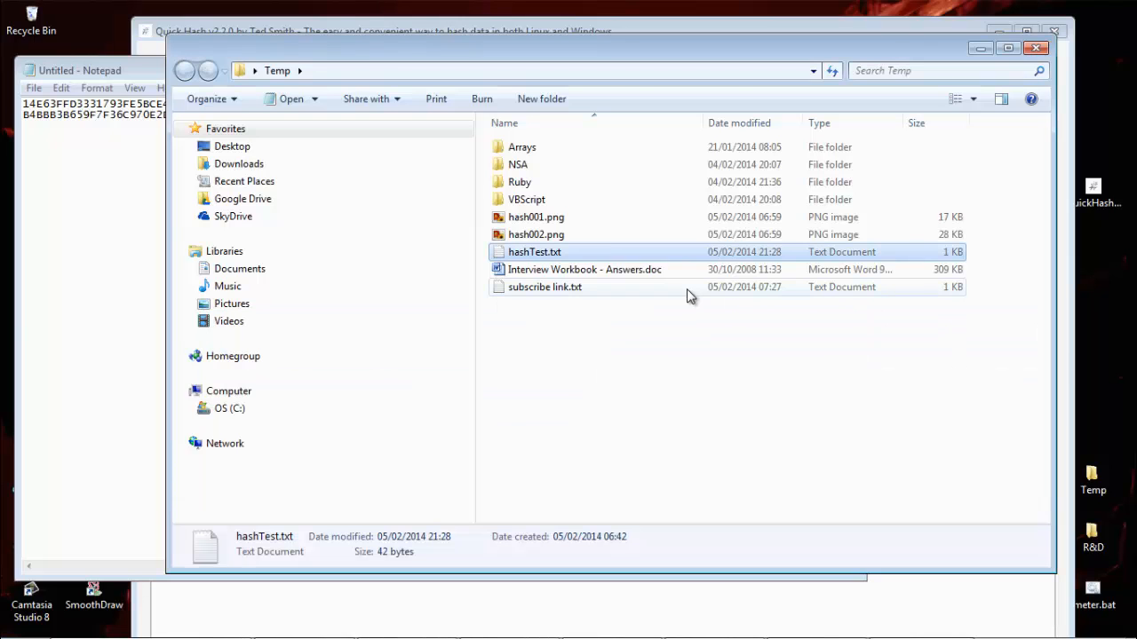
- Switch back to Quick Hash and hash the restored hashTest.txt again with SHA-1
click(506, 30)
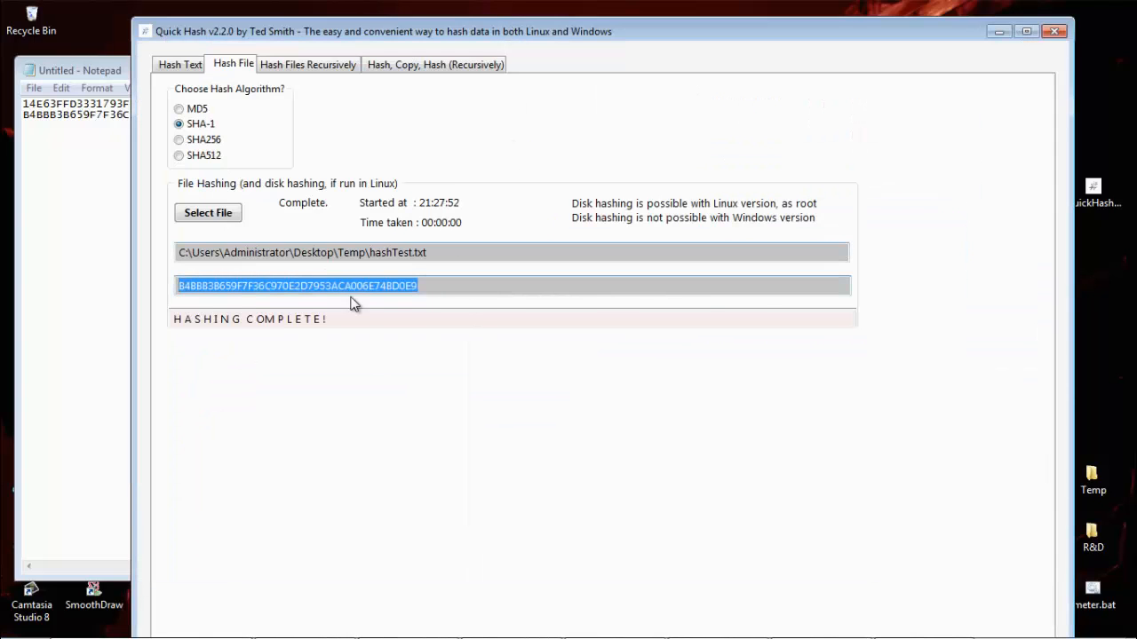
click(209, 213)
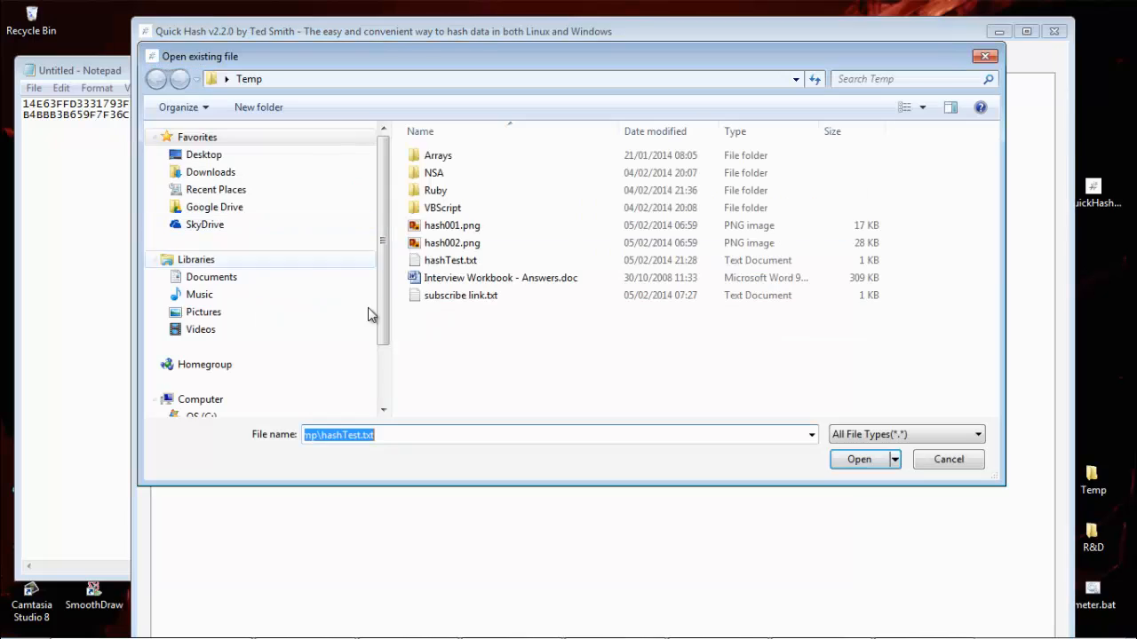
double_click(473, 264)
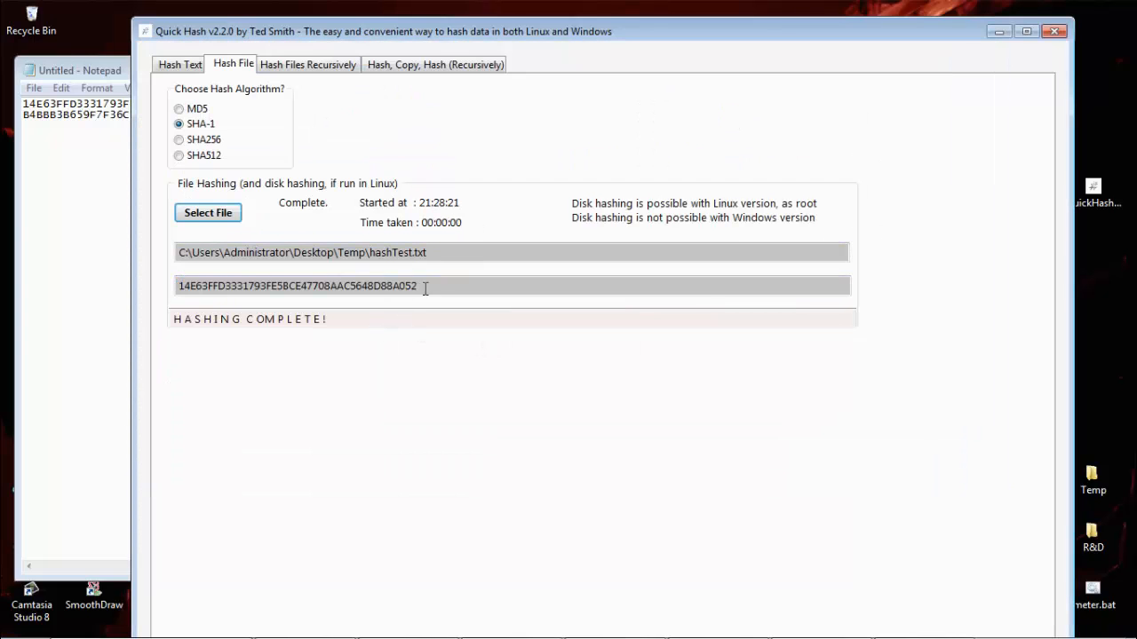
- Copy the regenerated hash and paste it at the end of the second line in the untitled Notepad document
drag(422, 286, 177, 286)
key(ctrl+c)
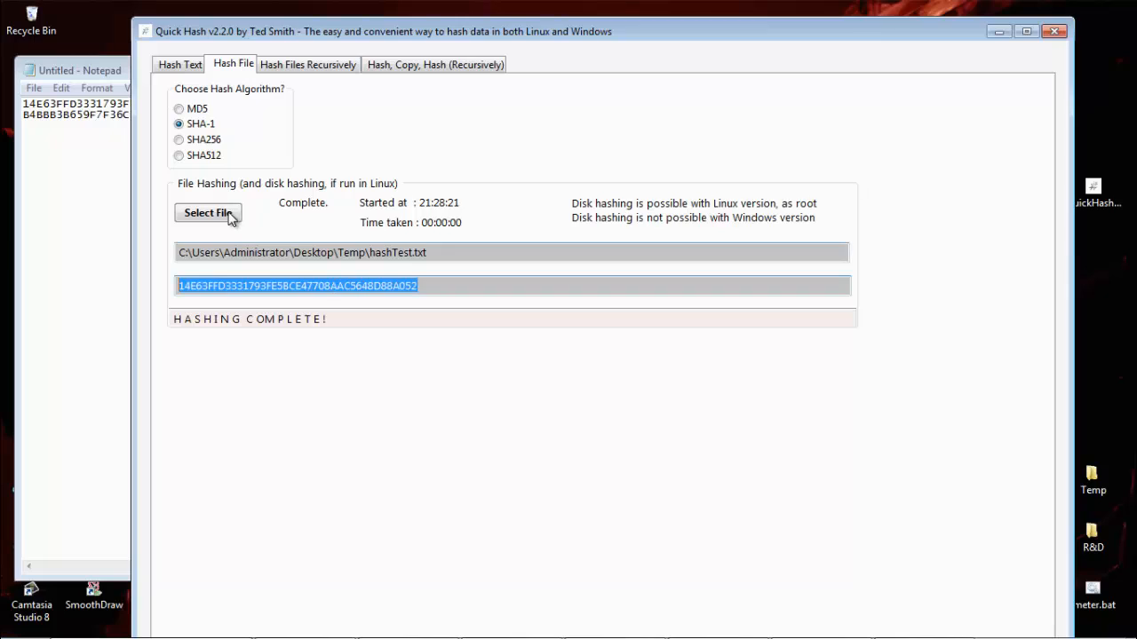
click(118, 132)
key(ctrl+v)
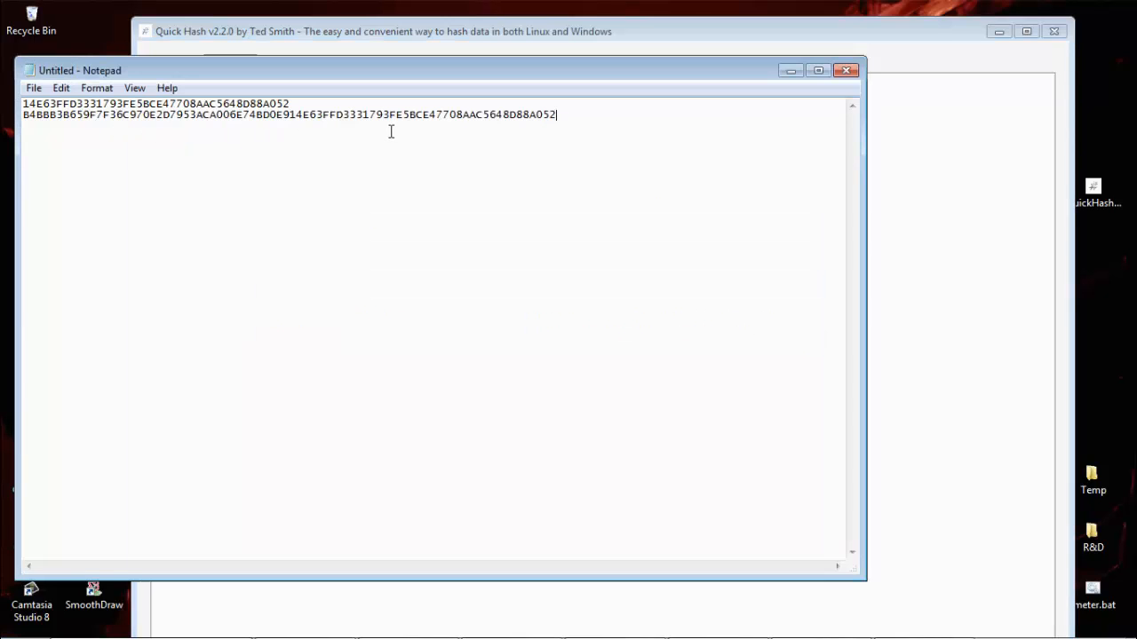
key(ctrl+a)
key(Delete)
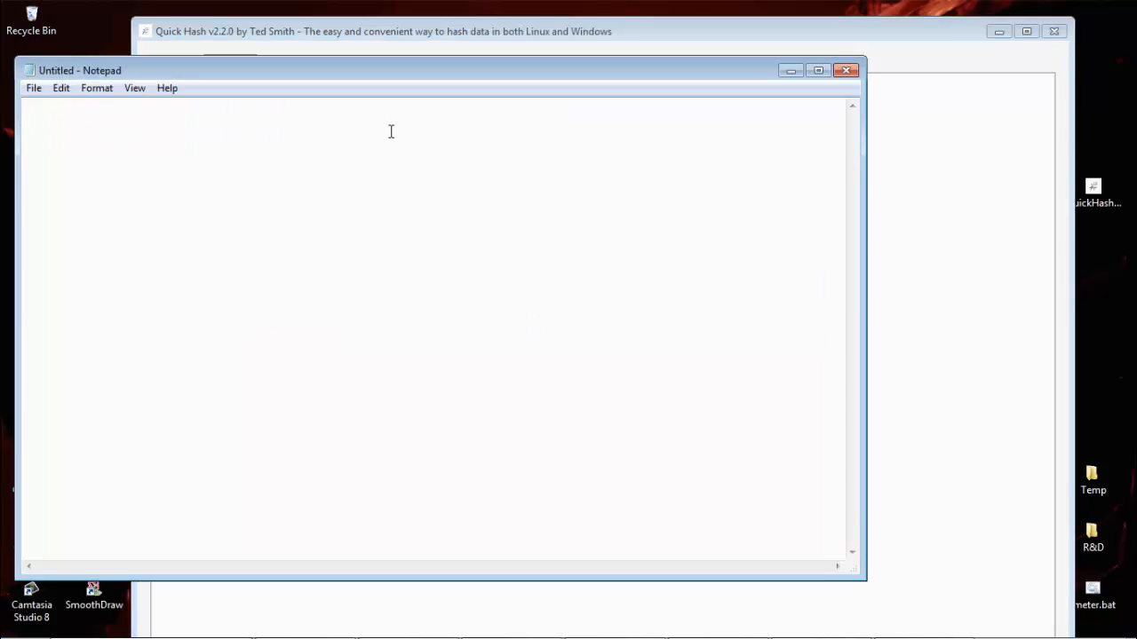
key(ctrl+z)
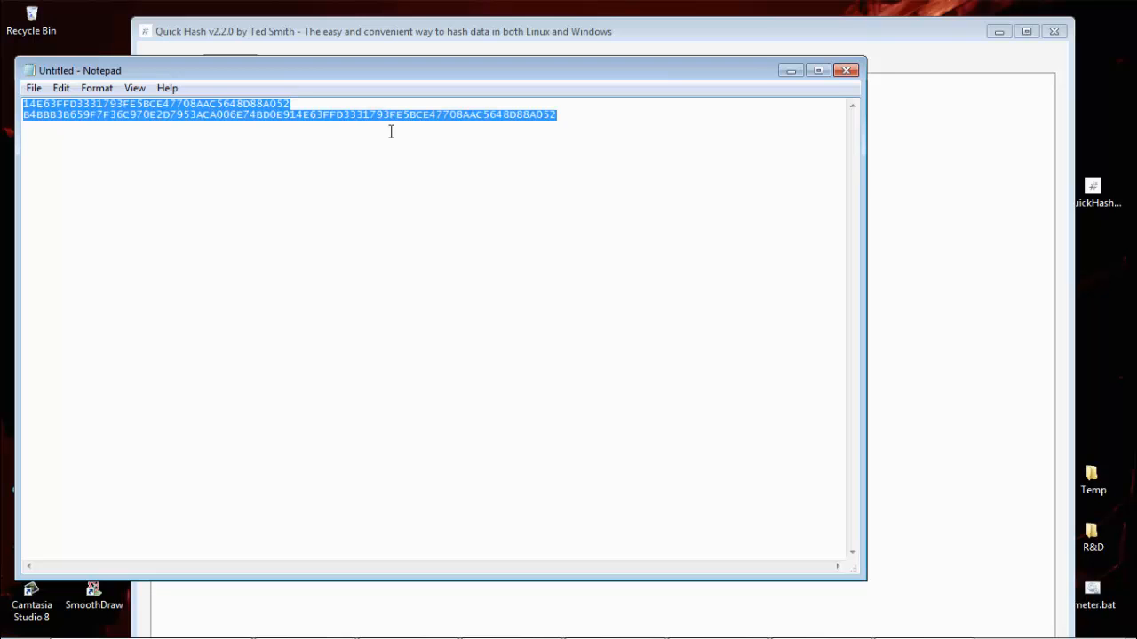
- Move the appended third hash onto its own line and paste a copy of it directly beneath the first hash
click(338, 111)
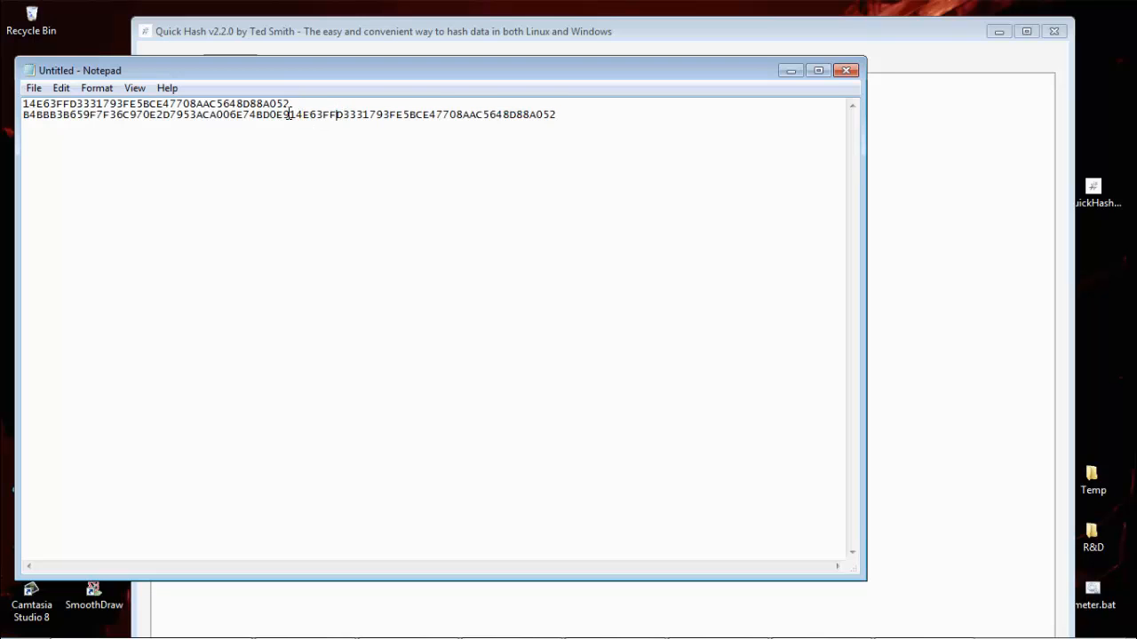
drag(290, 114, 566, 118)
key(ctrl+c)
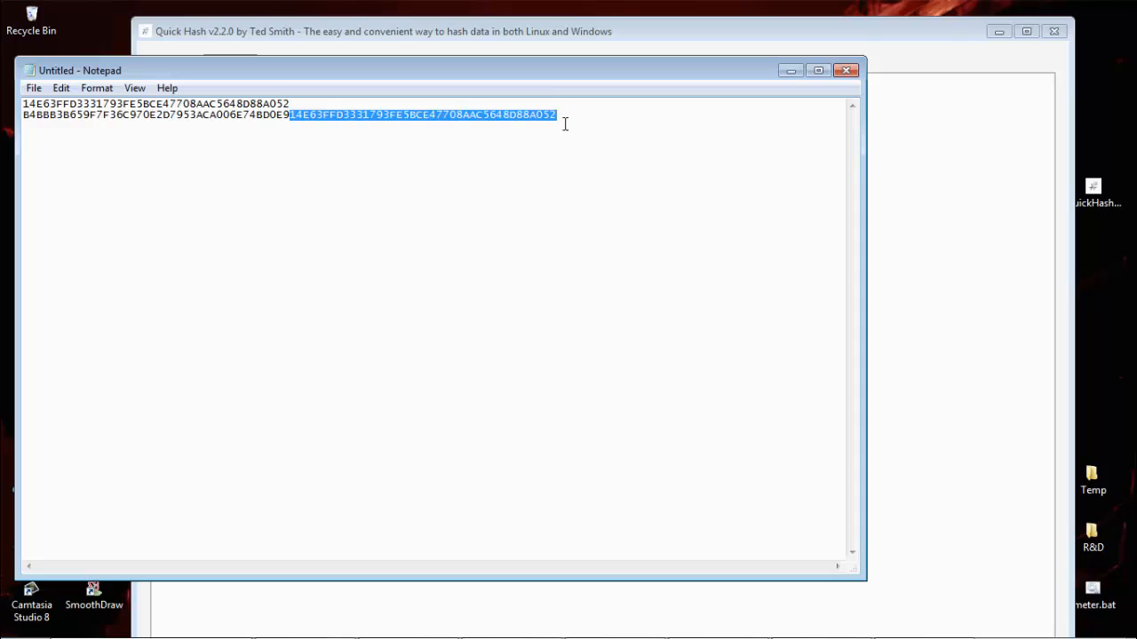
key(Delete)
key(ctrl+v)
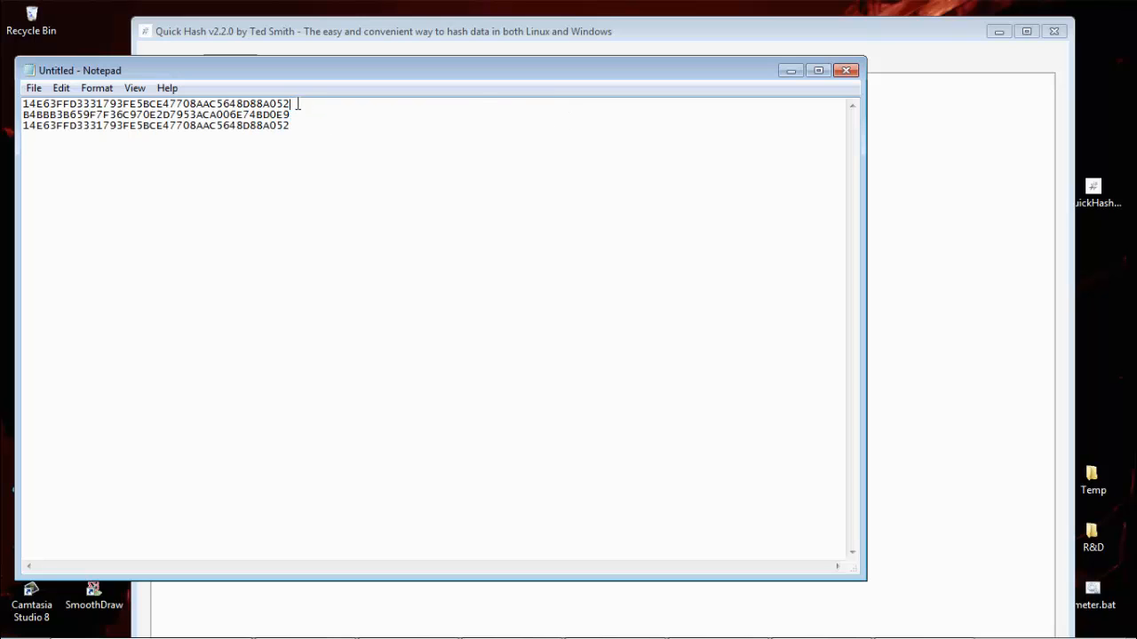
key(Return)
key(ctrl+v)
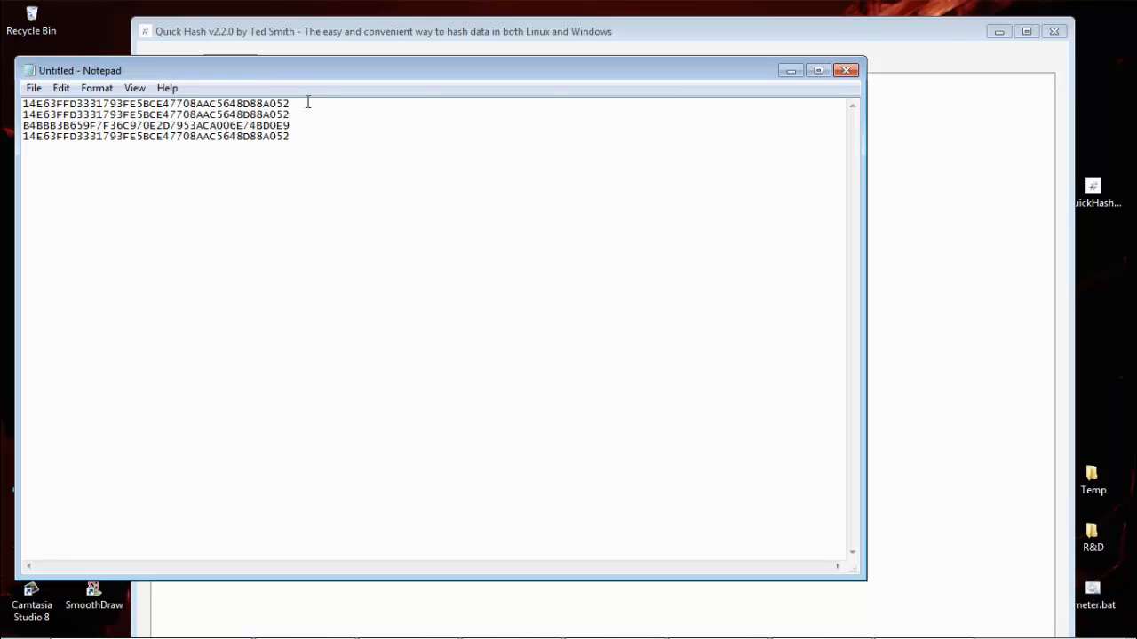
- Insert a blank line above the last hash in the untitled Notepad document and compare the two hashes at the beginning
key(Return)
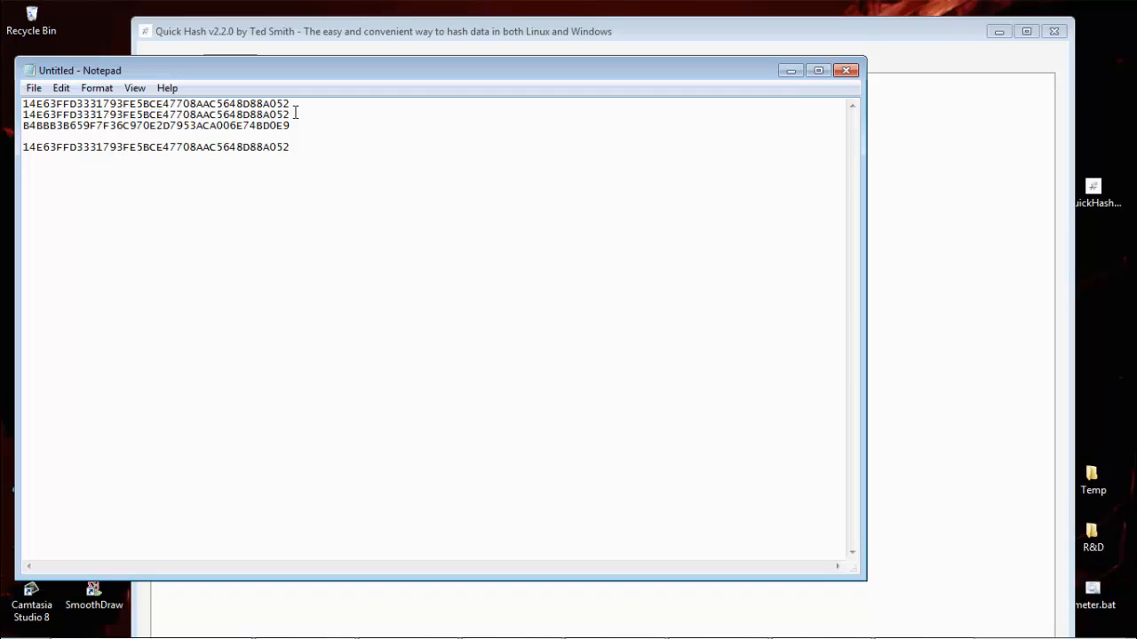
drag(296, 114, 23, 103)
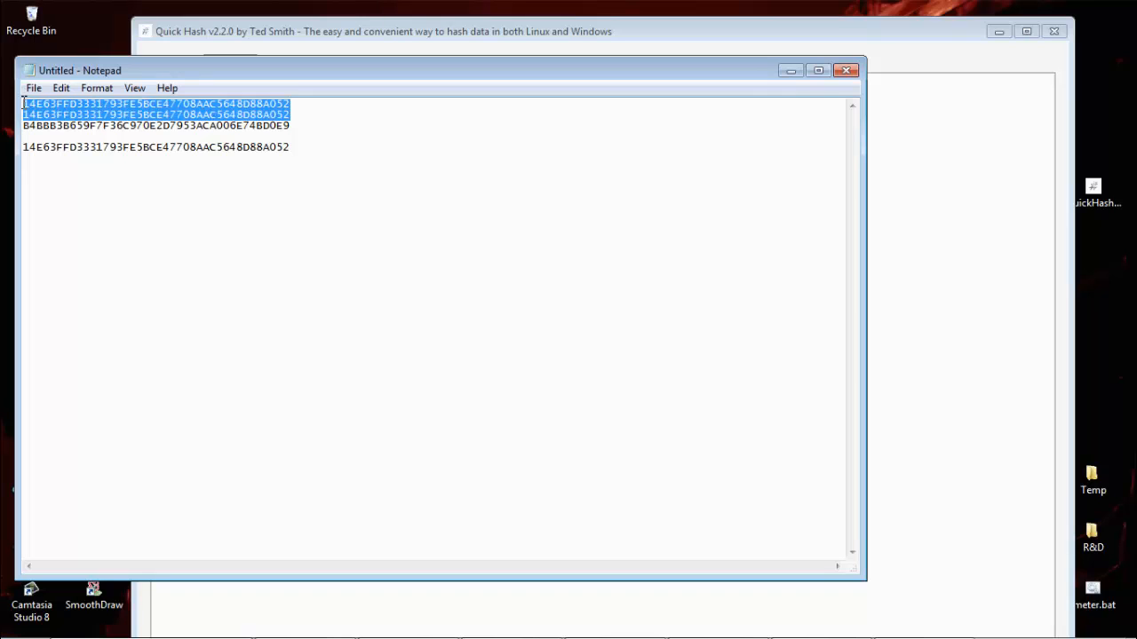
click(299, 105)
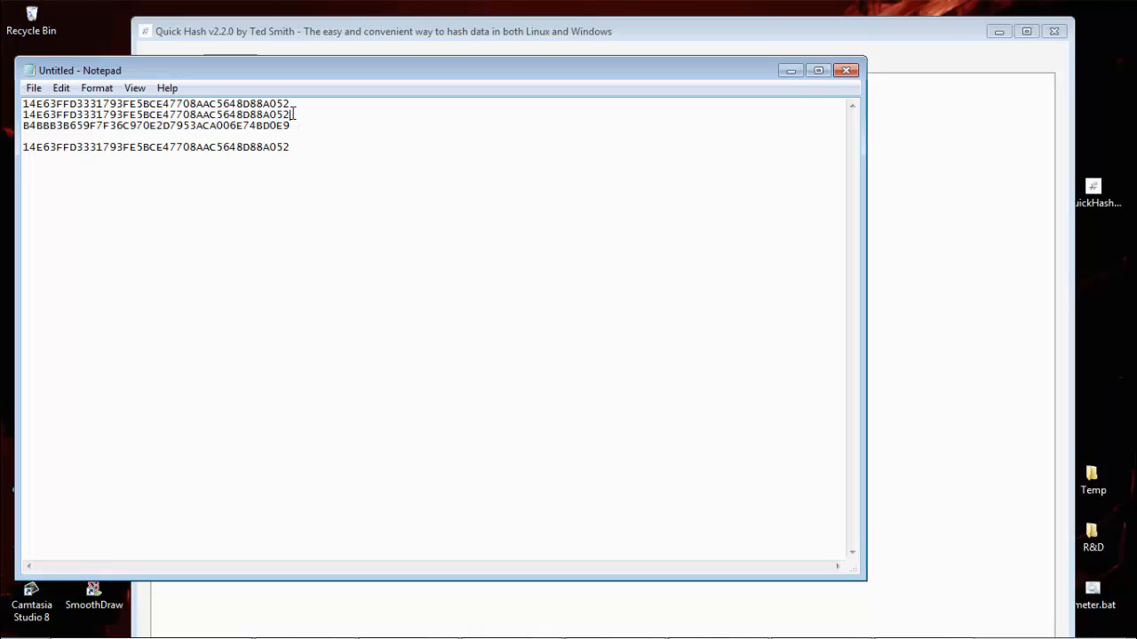
drag(293, 113, 22, 114)
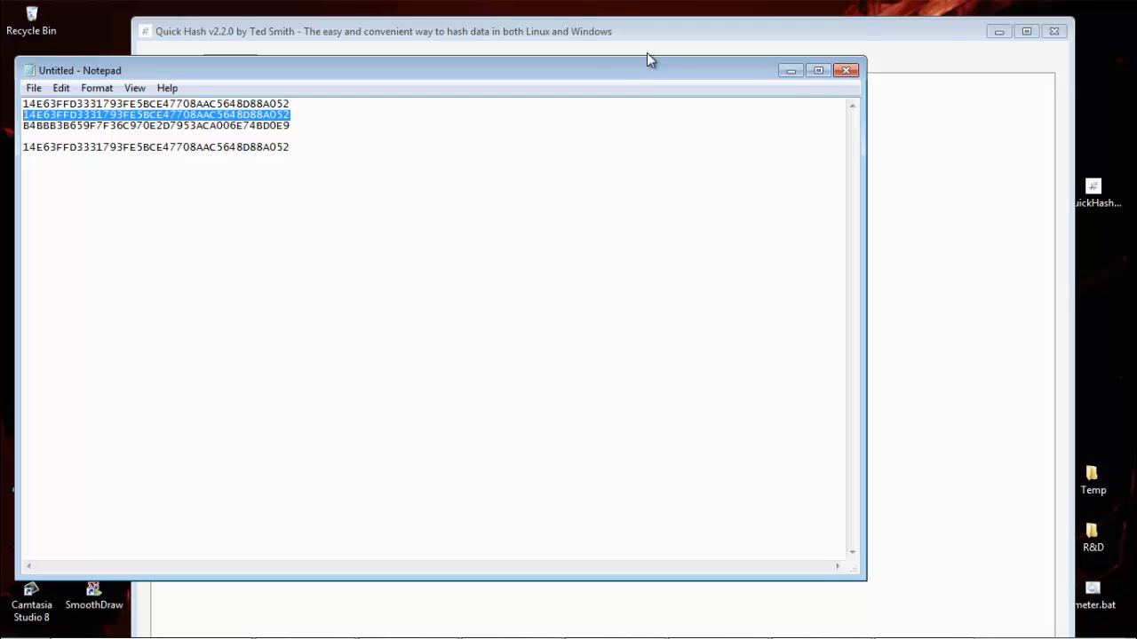
- Switch to Quick Hash and select the whole SHA-1 hash generated for hashTest.txt
click(635, 31)
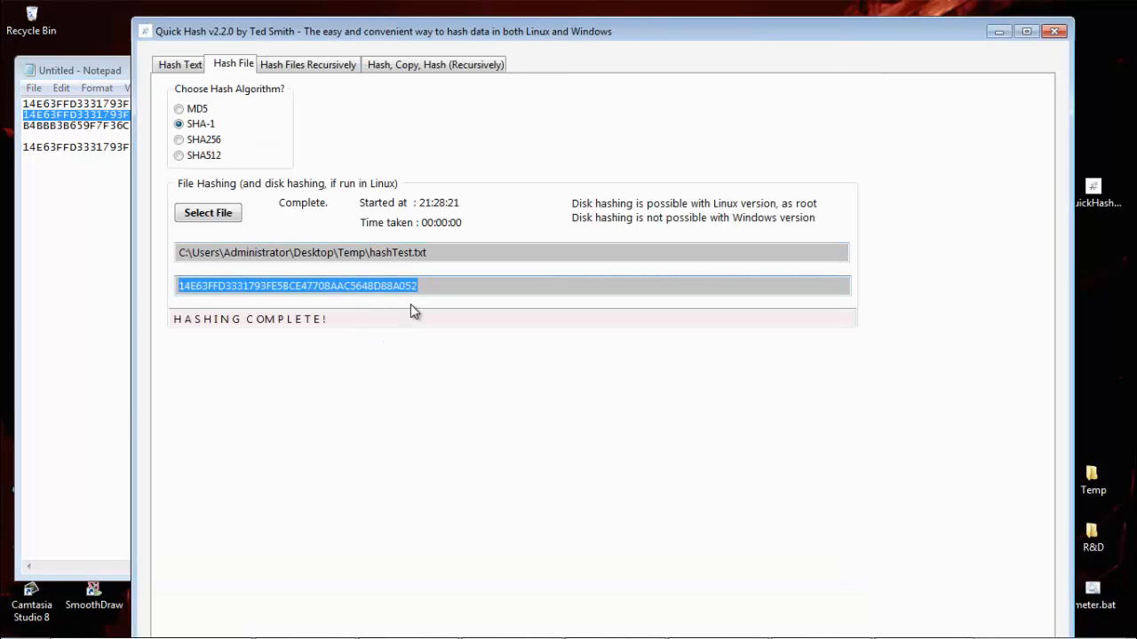
click(428, 282)
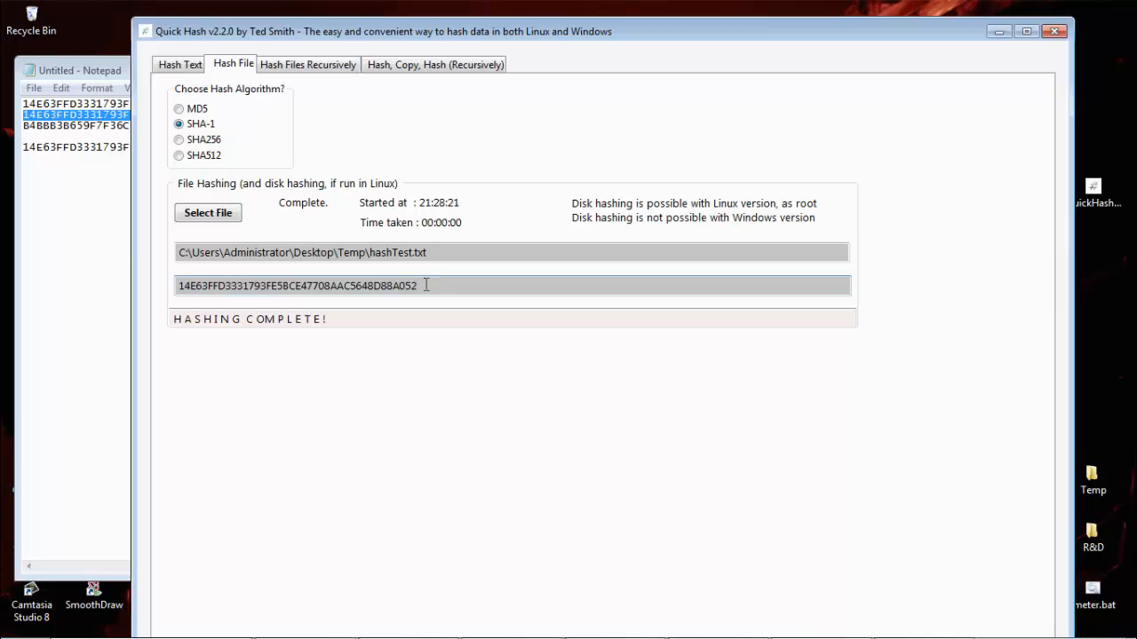
drag(421, 285, 177, 286)
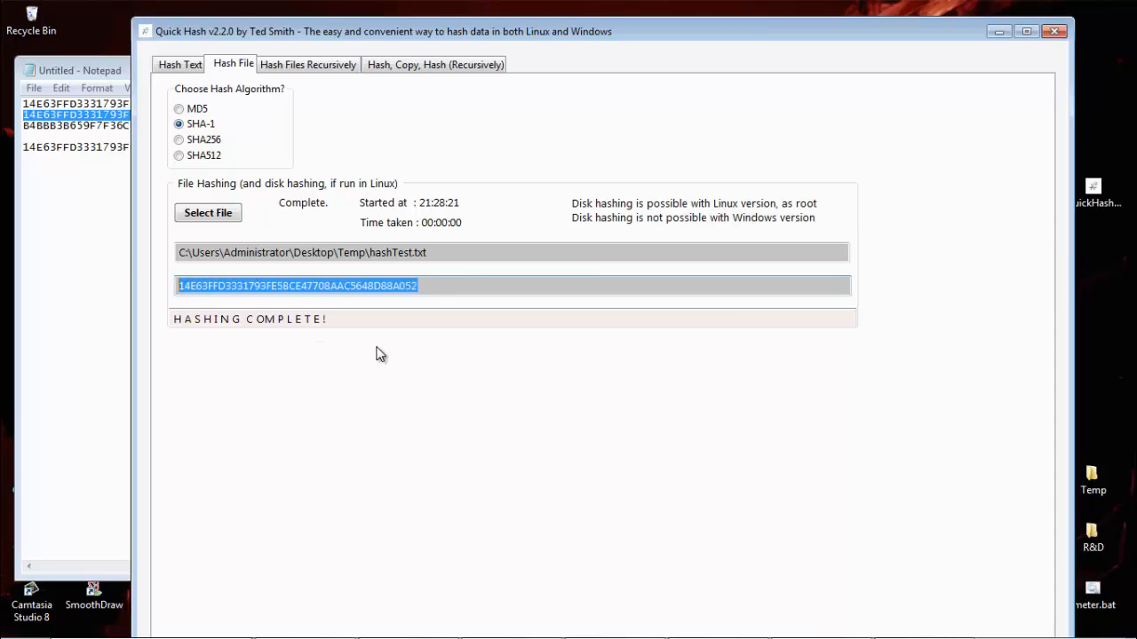
- Switch to Firefox and copy the published hash for version 0.22.1 from the Tails download page
mouse_move(313, 606)
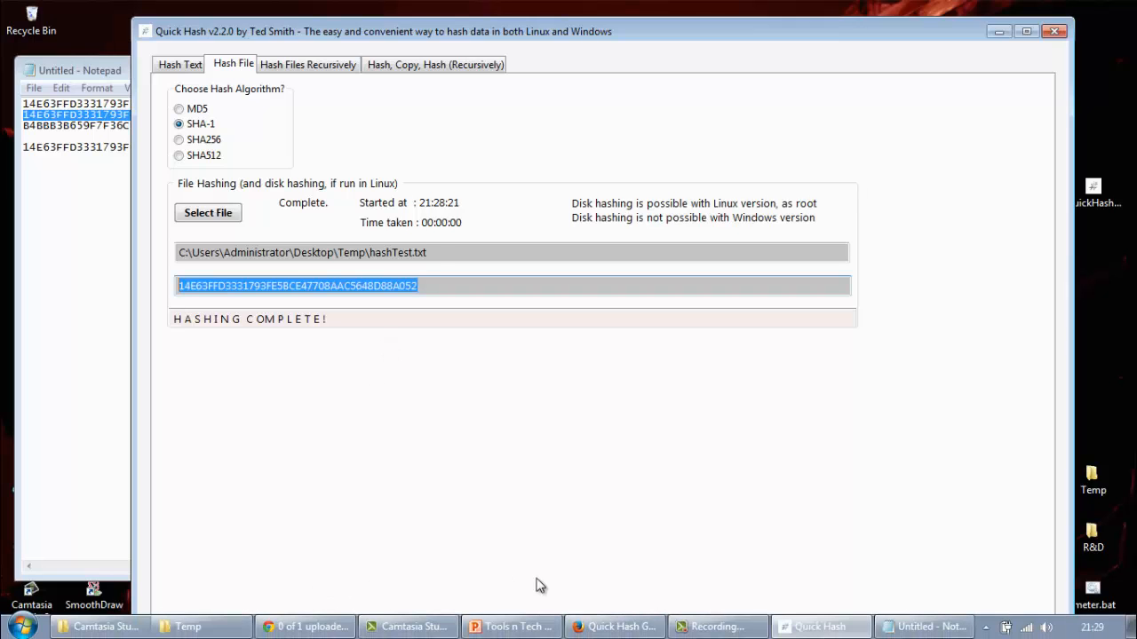
click(613, 626)
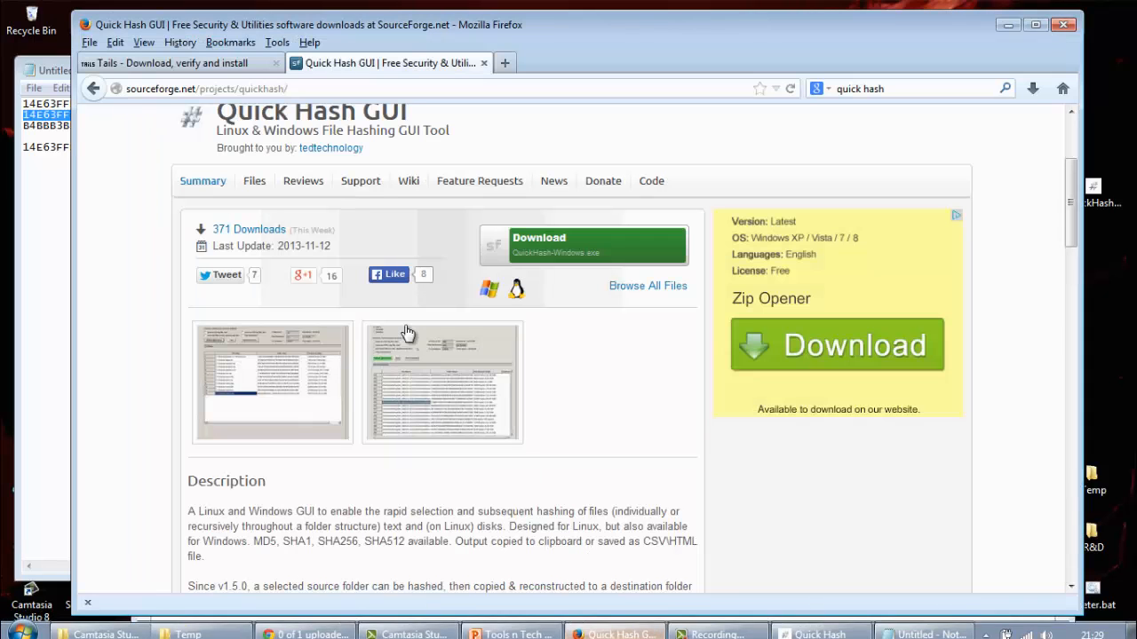
click(173, 64)
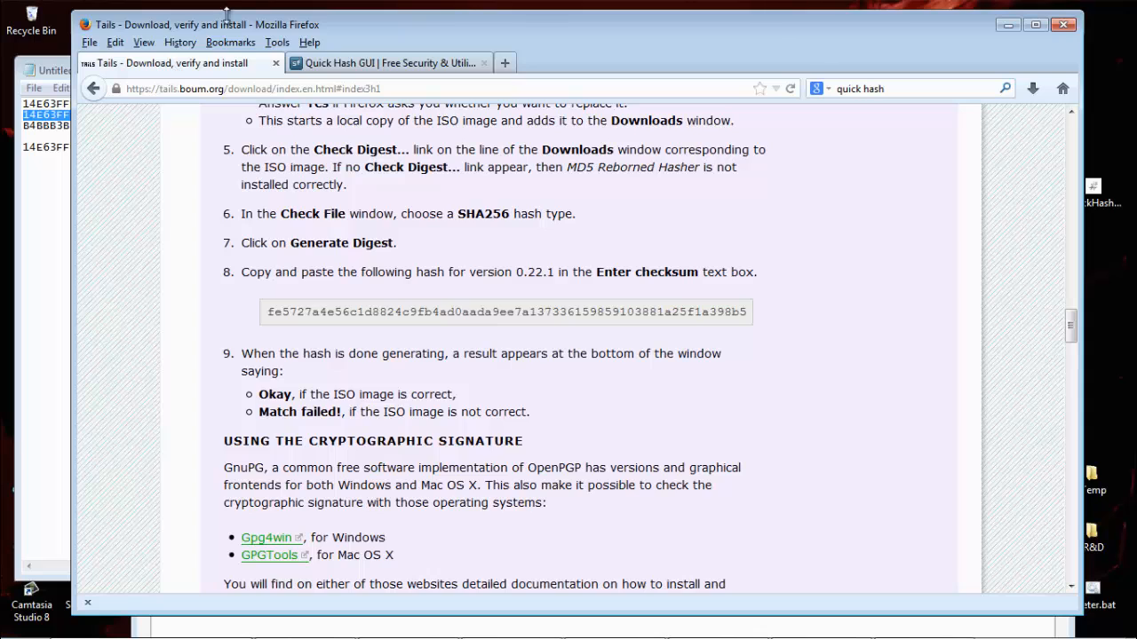
drag(226, 15, 330, 18)
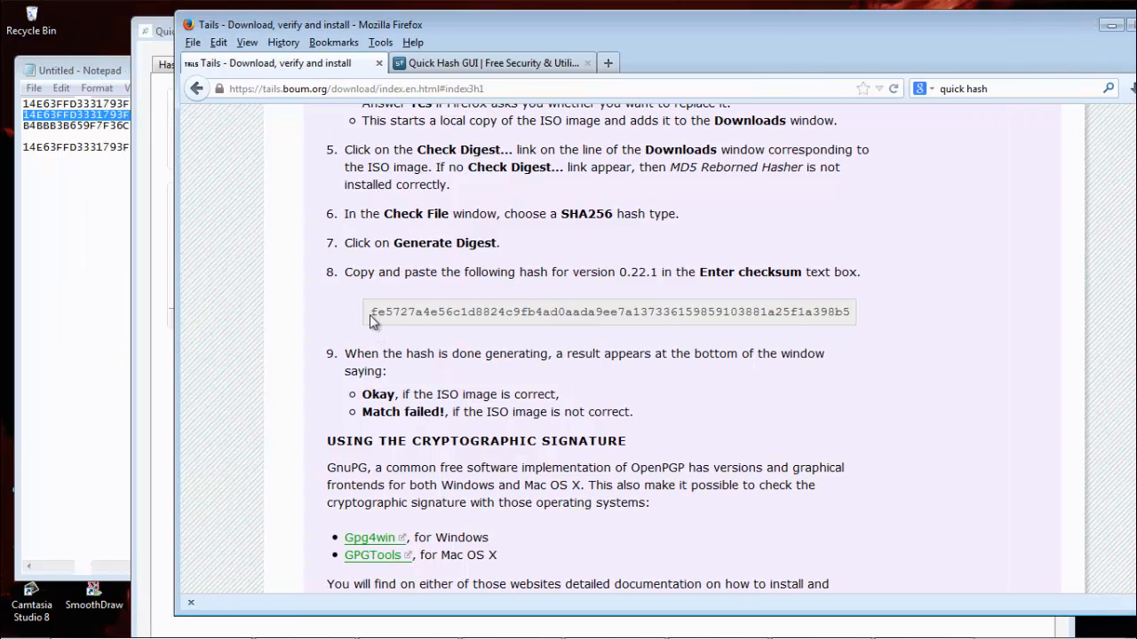
drag(371, 312, 851, 311)
key(ctrl+c)
- Switch to the untitled Notepad document and paste the Tails hash beneath the first hash, leaving a blank line after it
click(81, 566)
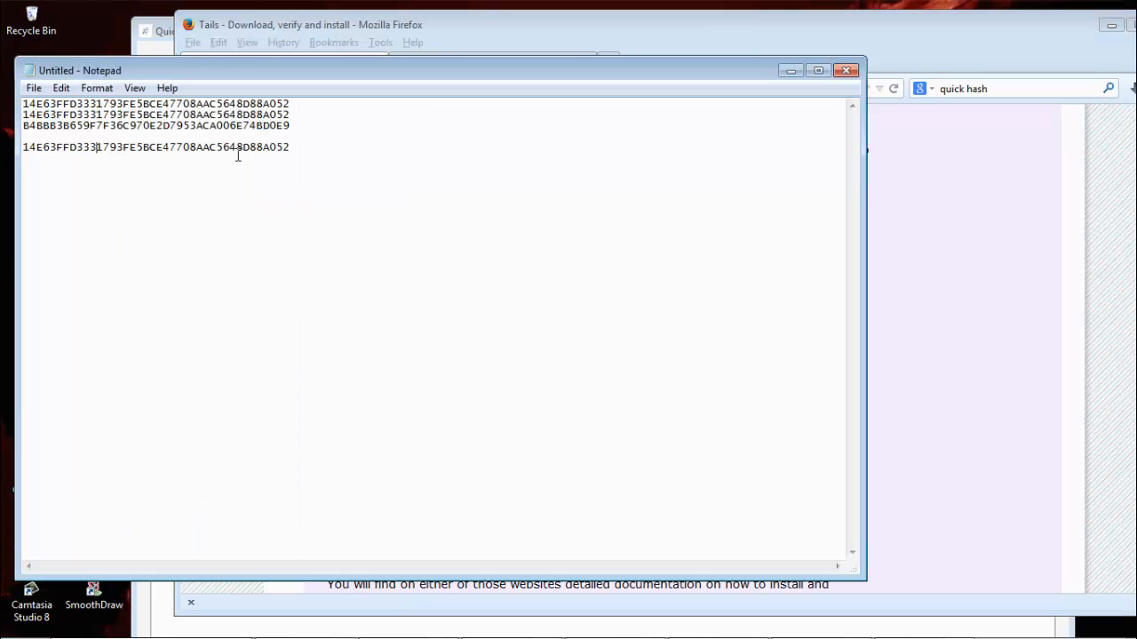
click(307, 105)
key(Return)
key(Return)
key(Up)
key(ctrl+v)
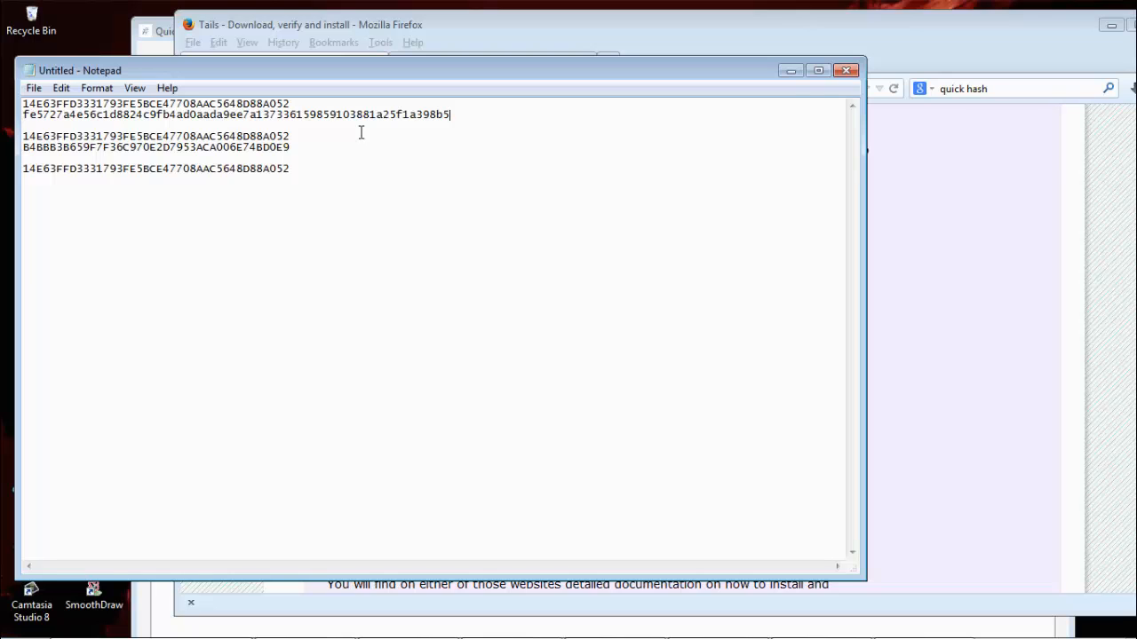
- Return to Quick Hash, highlight the generated hash of hashTest.txt, and move the window to uncover the Tails page
click(451, 26)
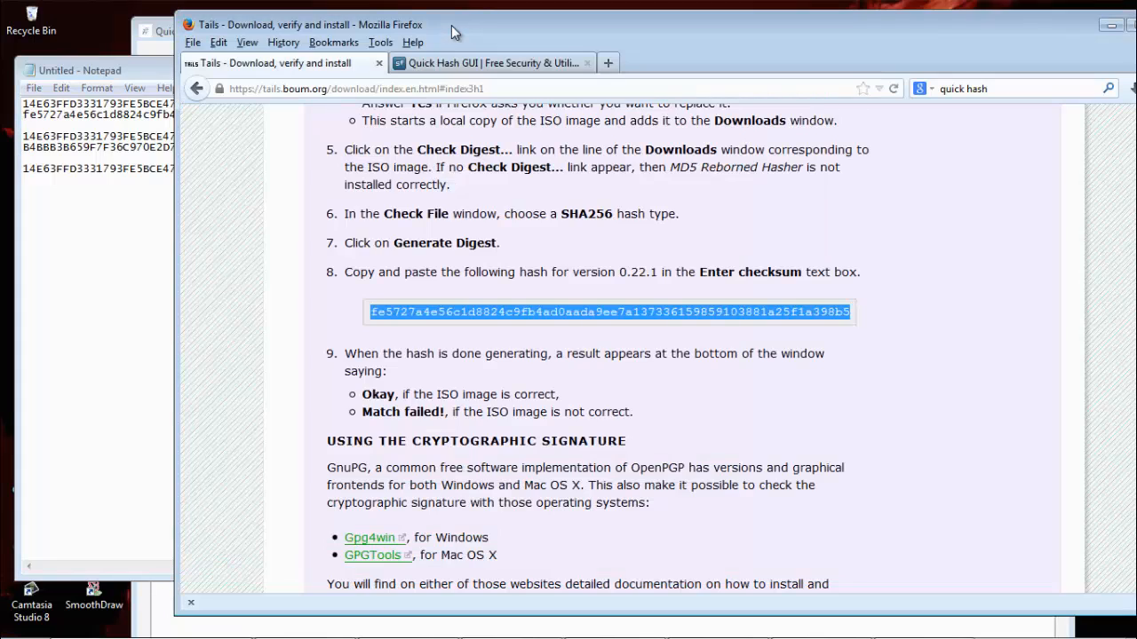
click(171, 30)
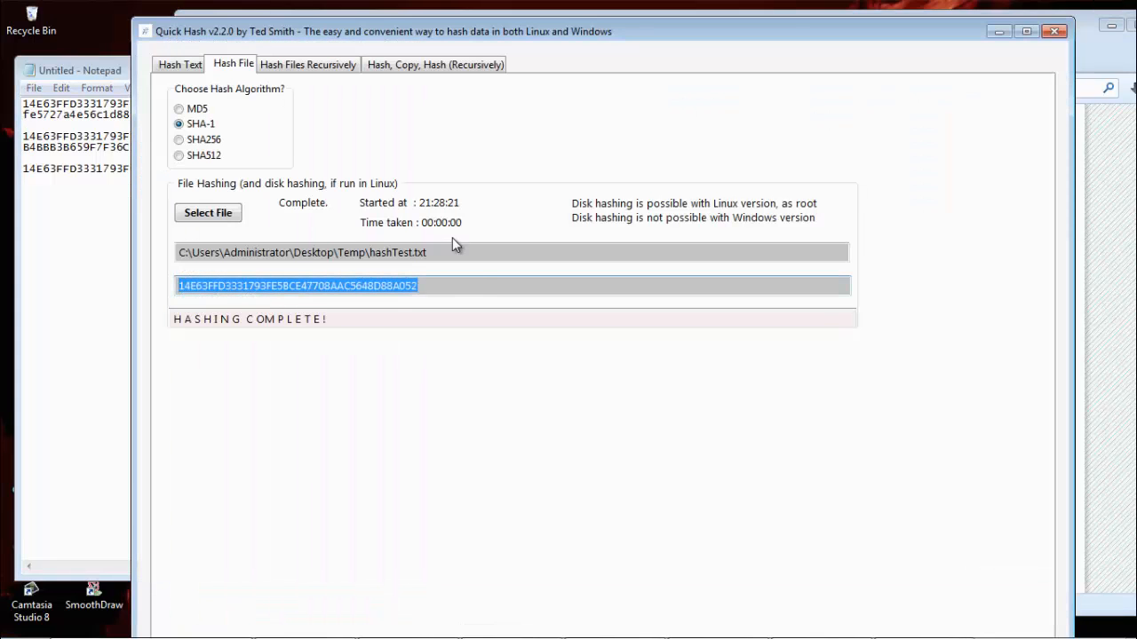
click(429, 286)
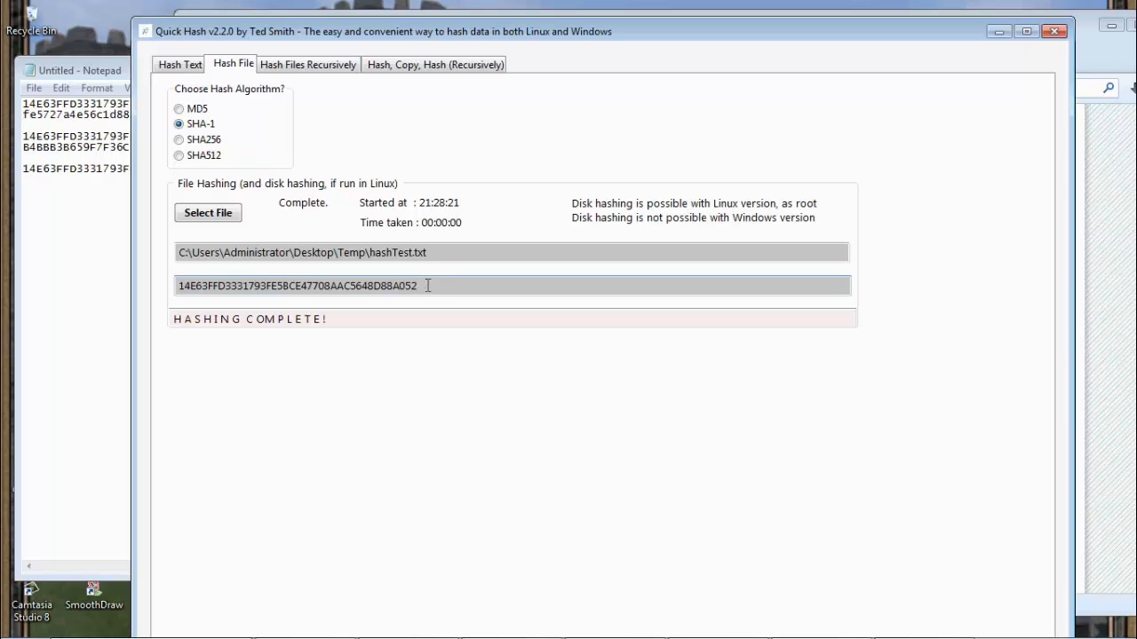
drag(429, 286, 176, 286)
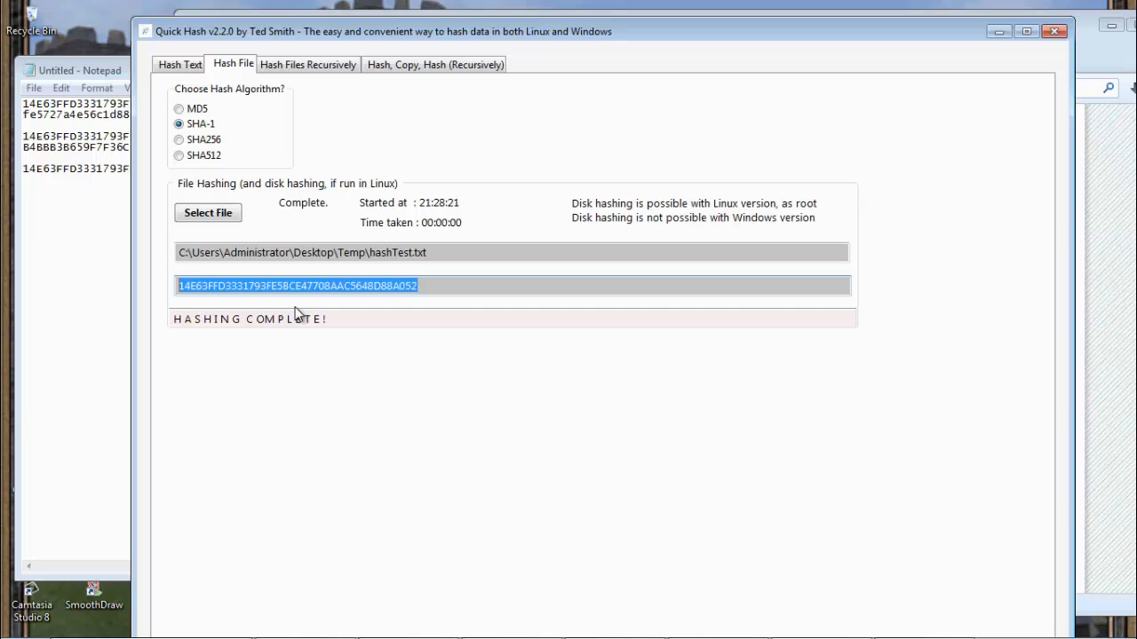
drag(358, 34, 437, 158)
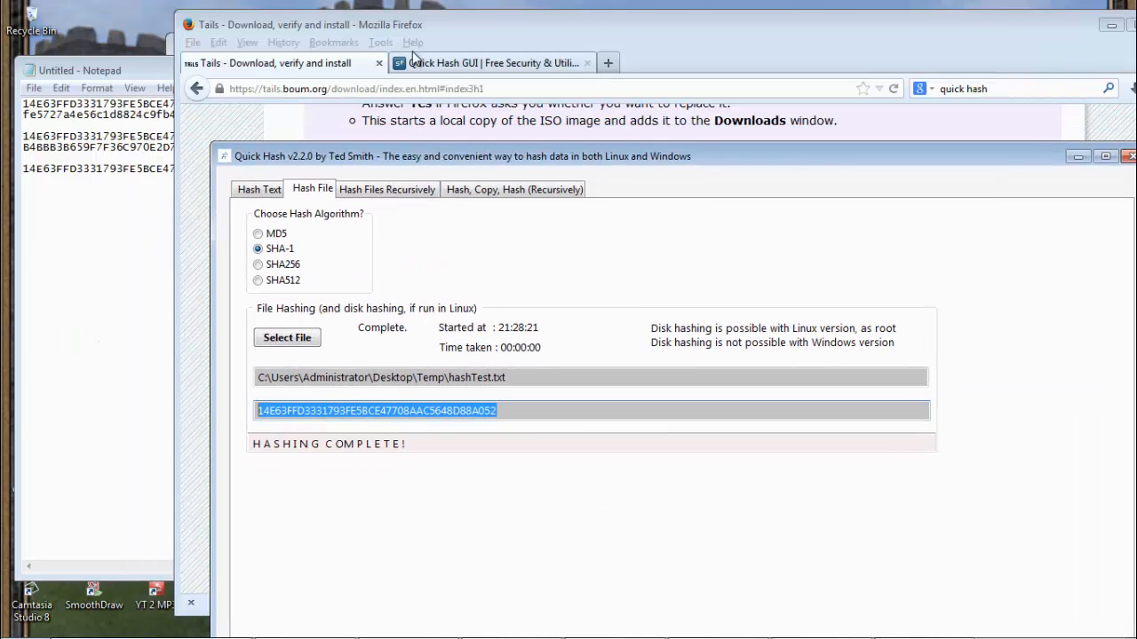
- Bring the Tails page forward, highlight the version number and its published hash, and move the browser clear of the Notepad hashes
click(417, 26)
click(411, 269)
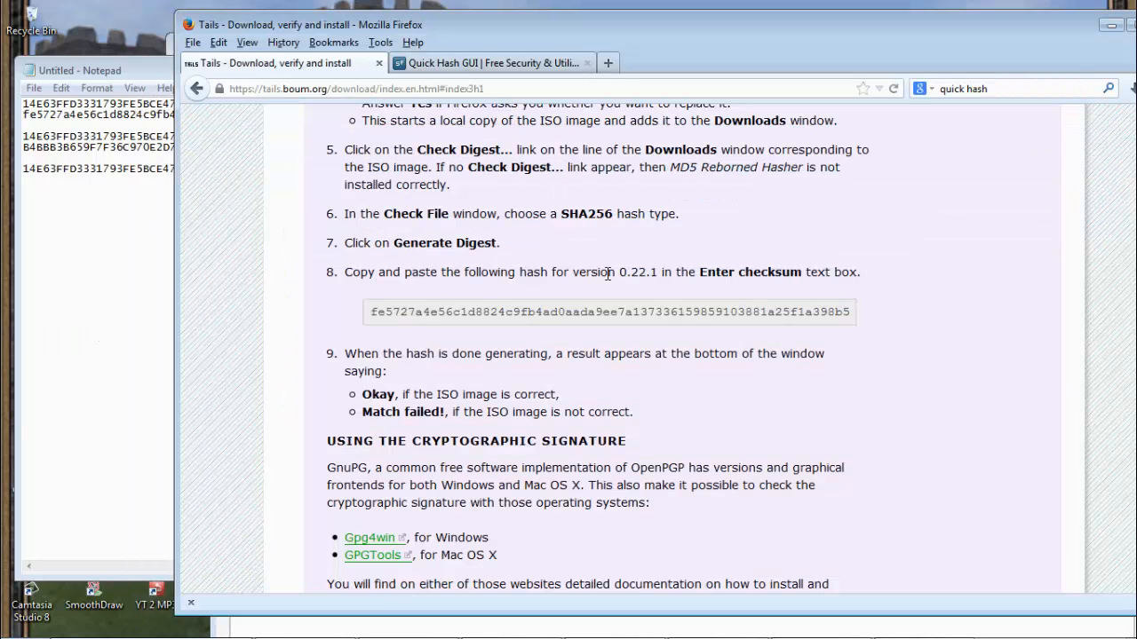
drag(586, 272, 659, 272)
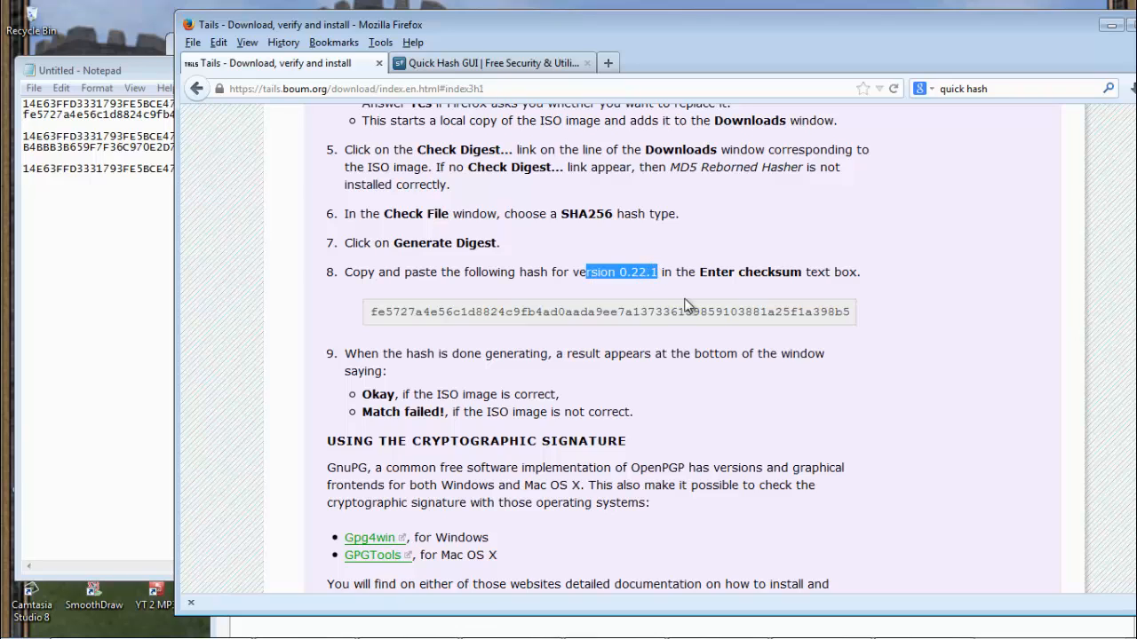
drag(370, 312, 850, 321)
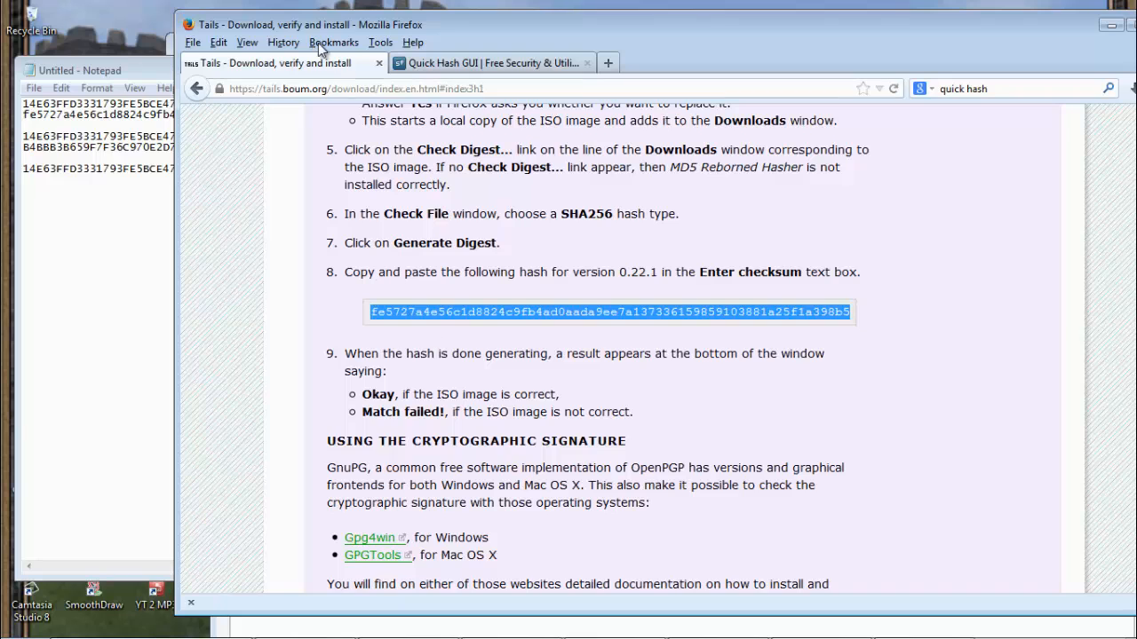
drag(325, 26, 355, 259)
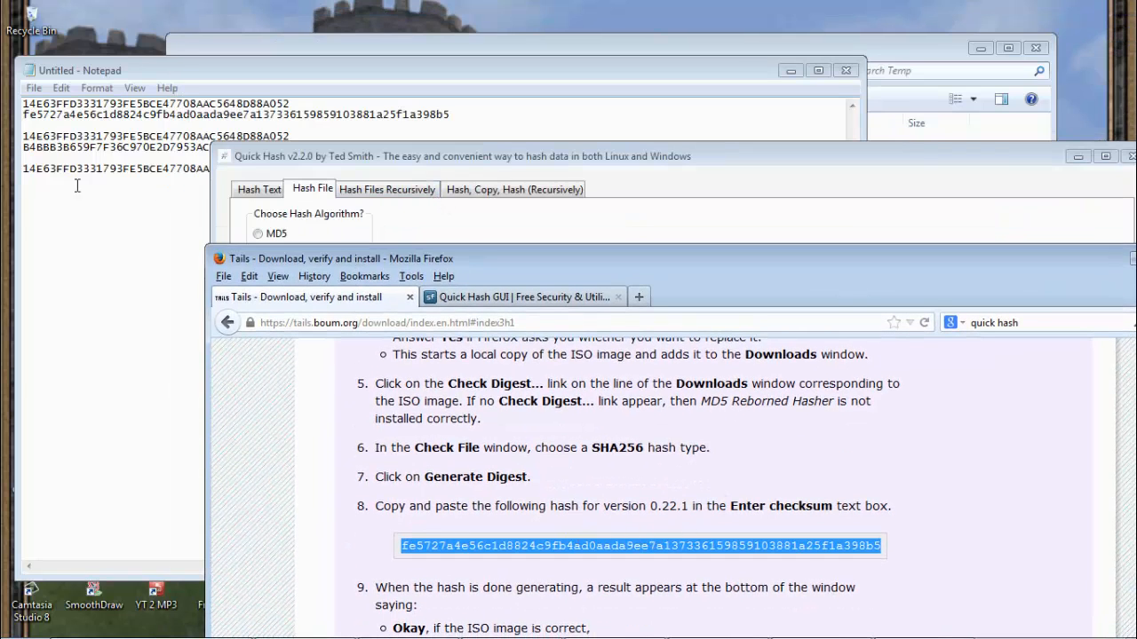
- Examine the published Tails hash again together with the site's domain and the version the hash belongs to
click(425, 545)
drag(404, 545, 884, 555)
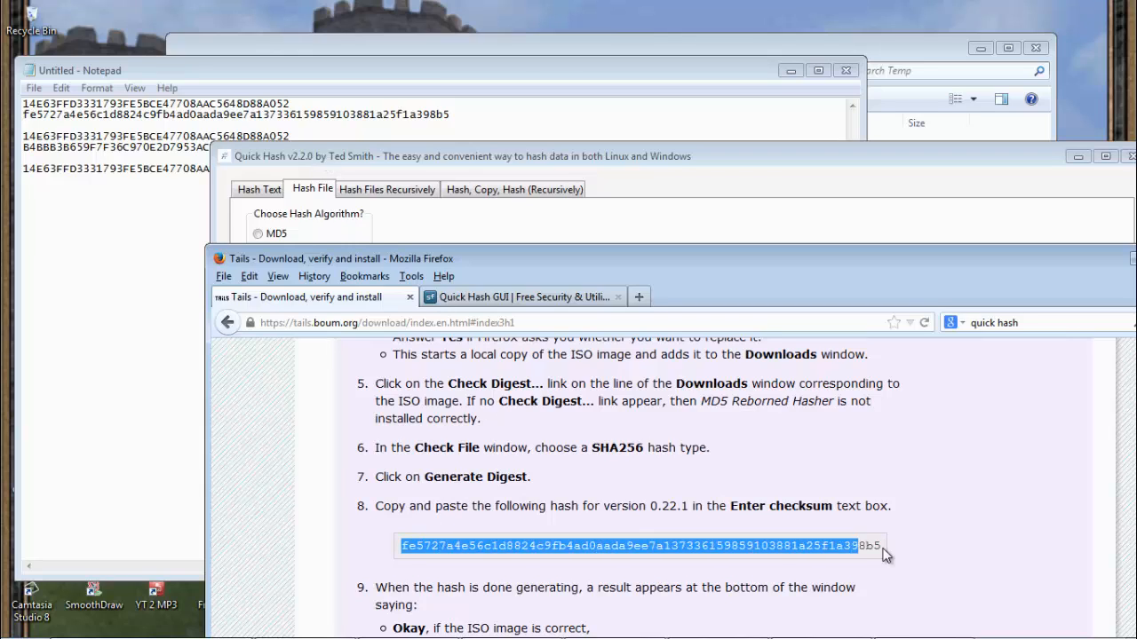
click(869, 545)
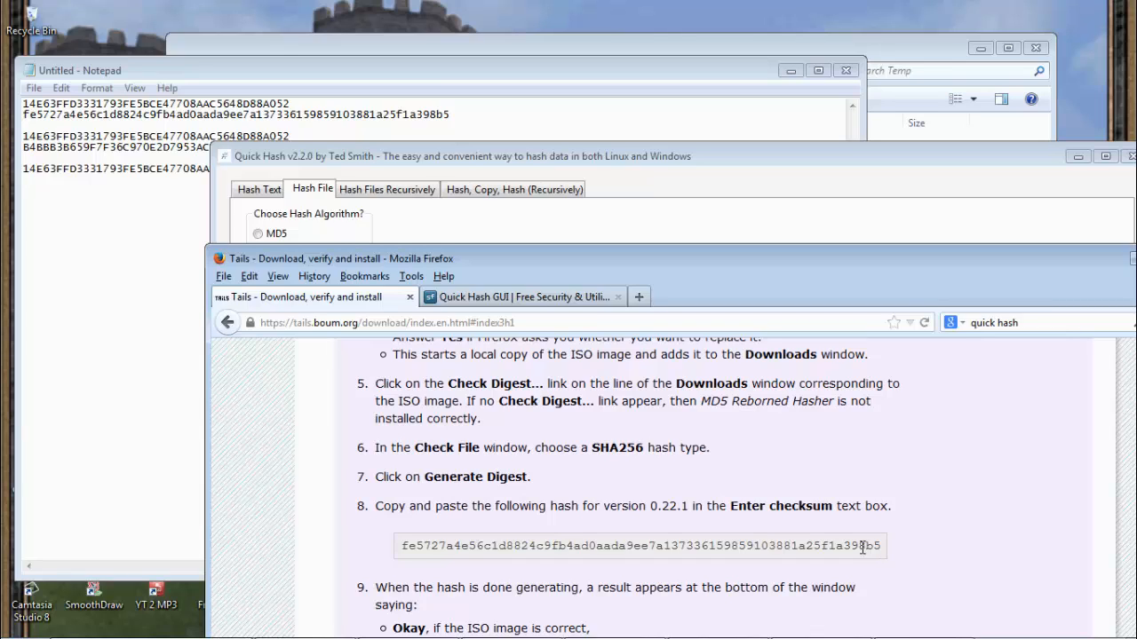
drag(296, 323, 328, 323)
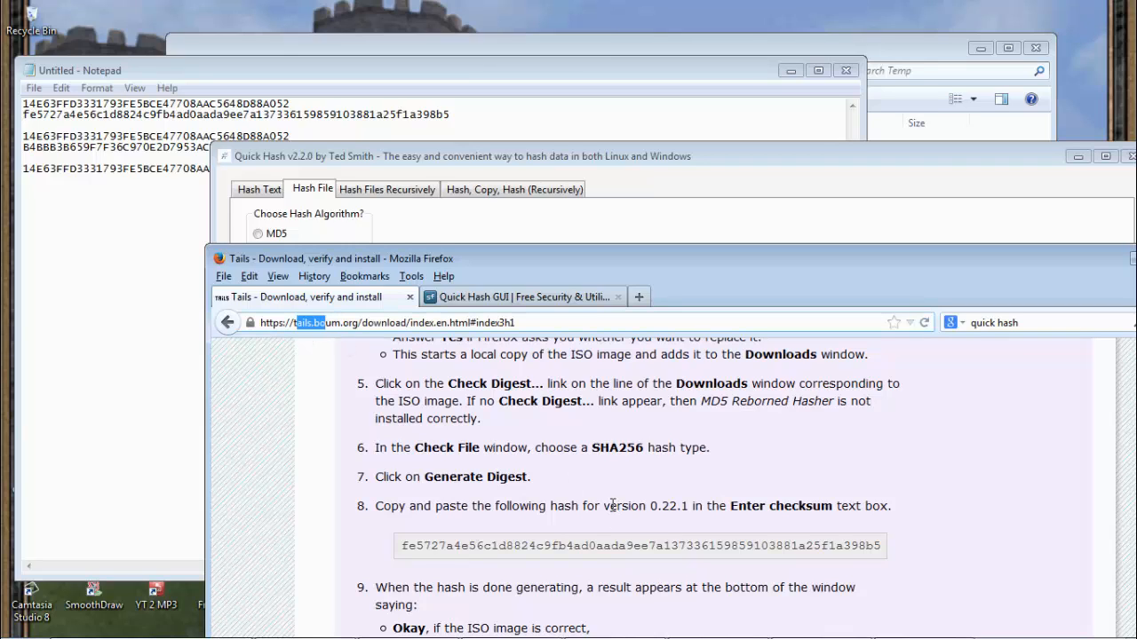
drag(608, 506, 713, 506)
drag(408, 545, 877, 546)
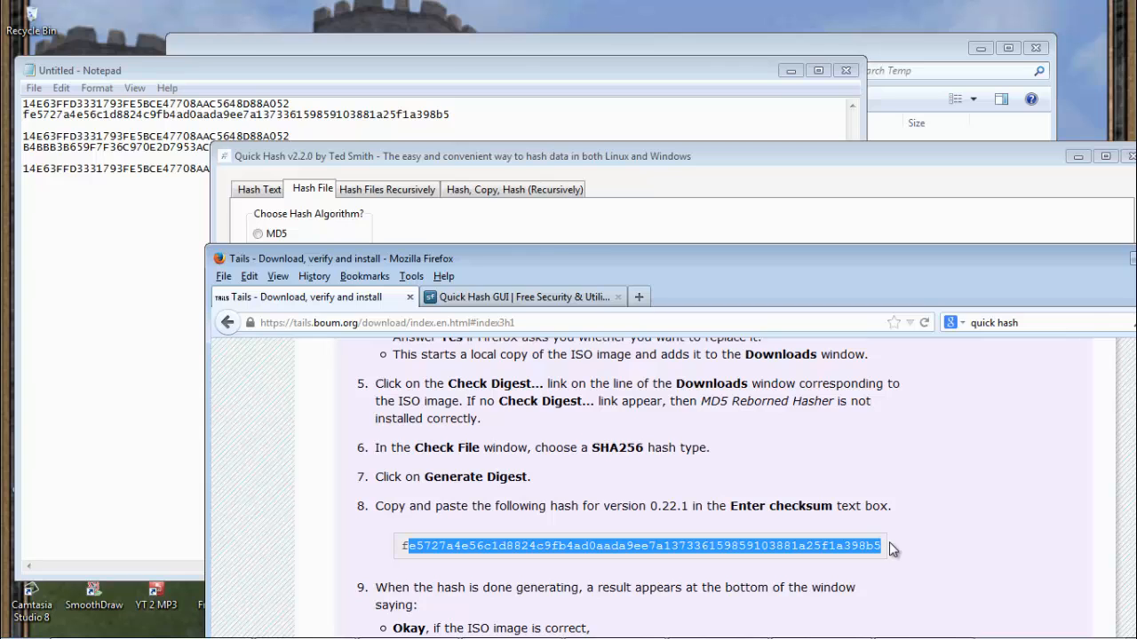
- Bring Quick Hash forward, position it beside the Notepad hashes, and select the generated hash of hashTest.txt
drag(380, 156, 300, 27)
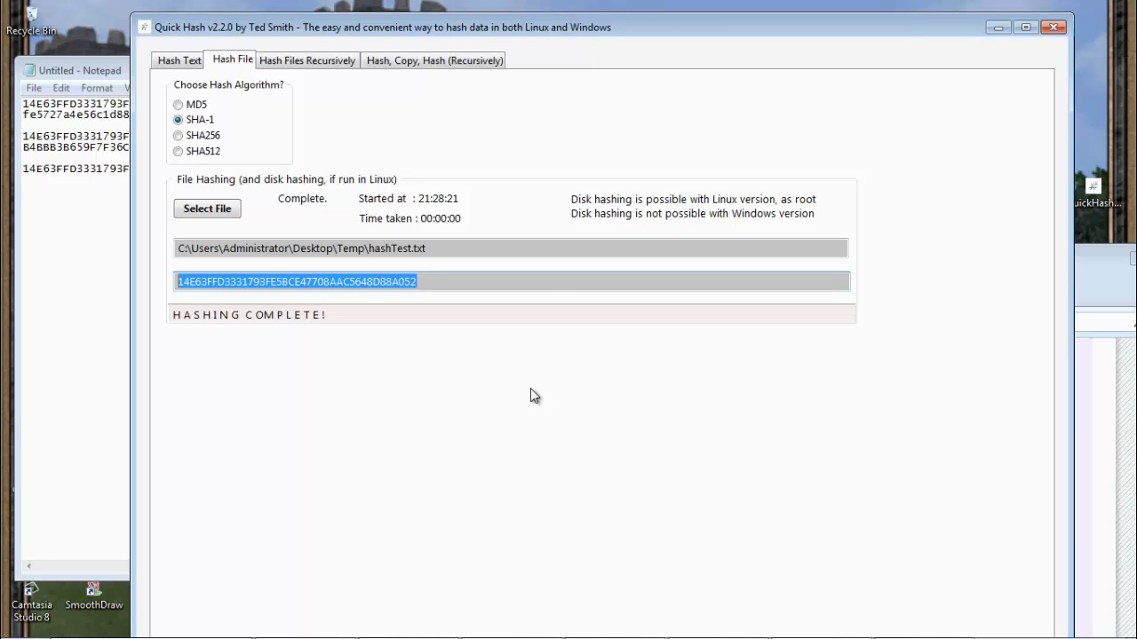
drag(410, 31, 504, 32)
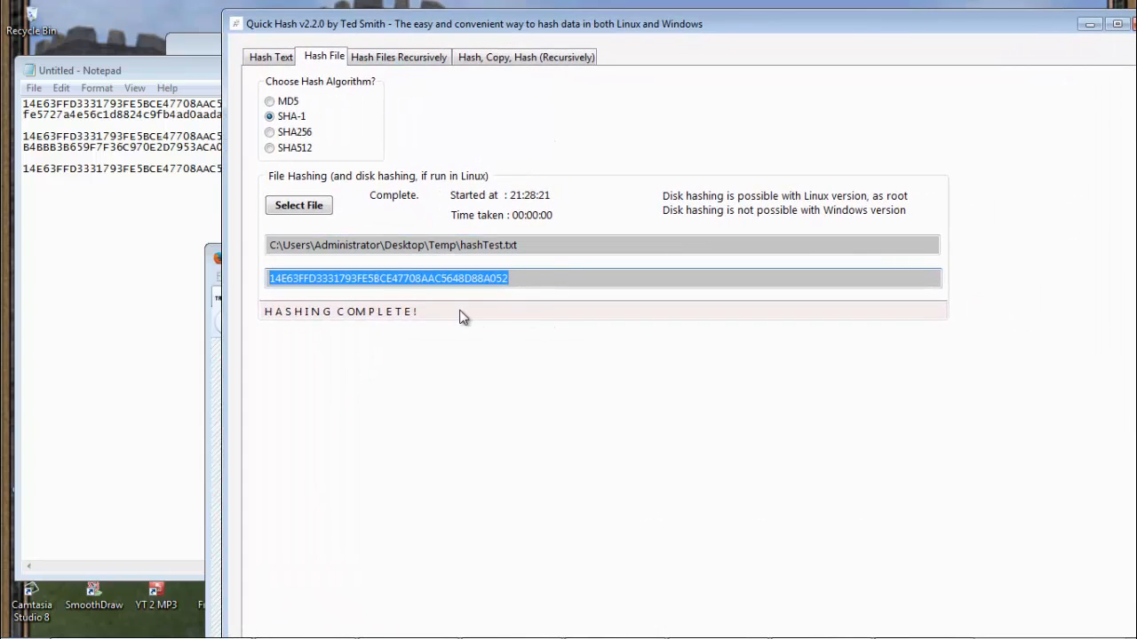
drag(518, 276, 257, 261)
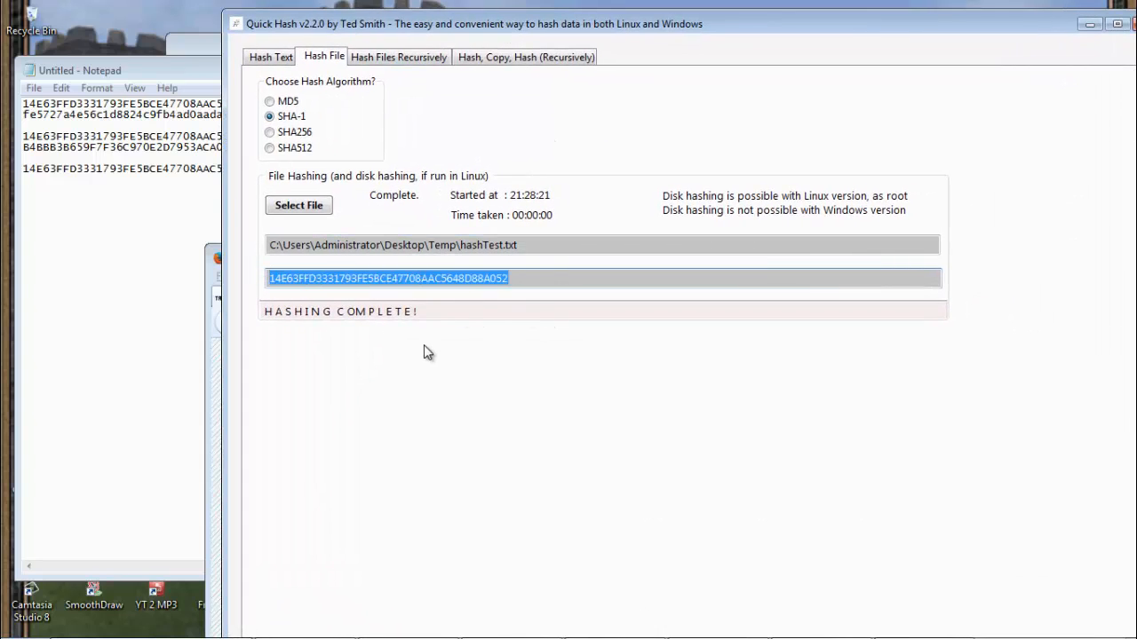